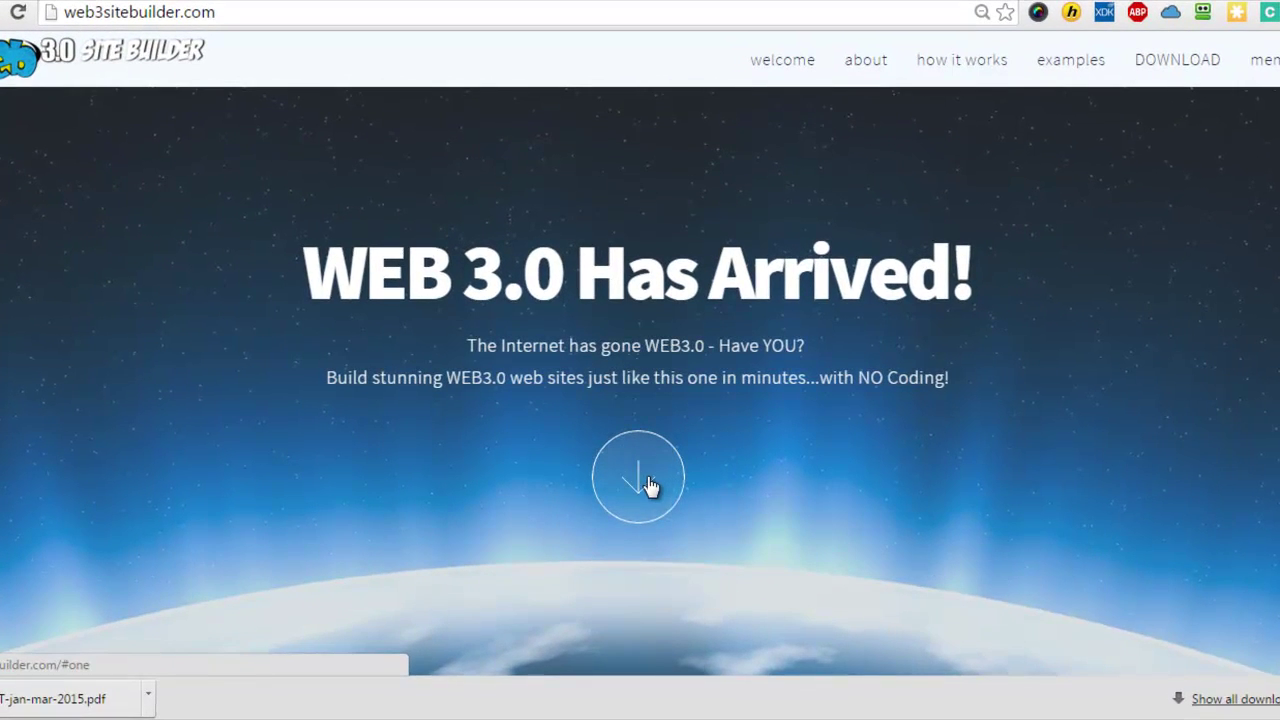
- Look through the landing page's WEB 3.0 Technology, how it works and examples sections, enlarging the PayPal example and closing it again
left_click(649, 478)
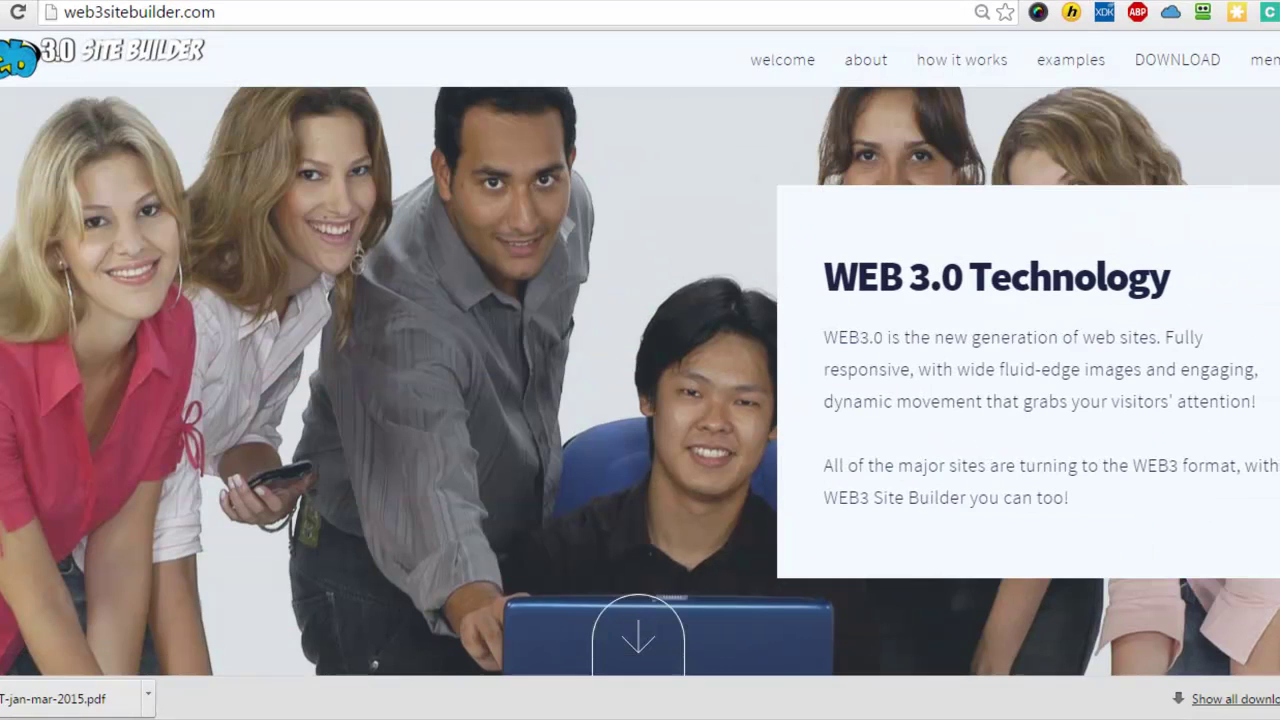
left_click(626, 634)
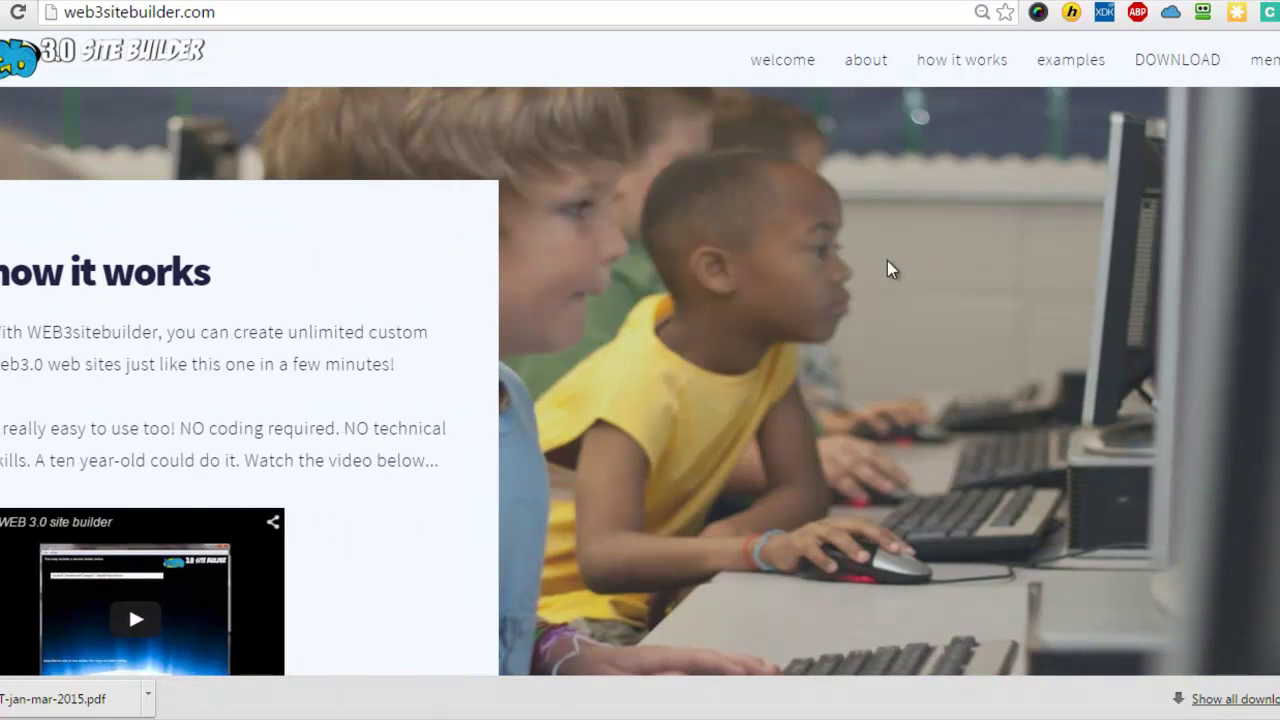
scroll(470, 397, "down", 3)
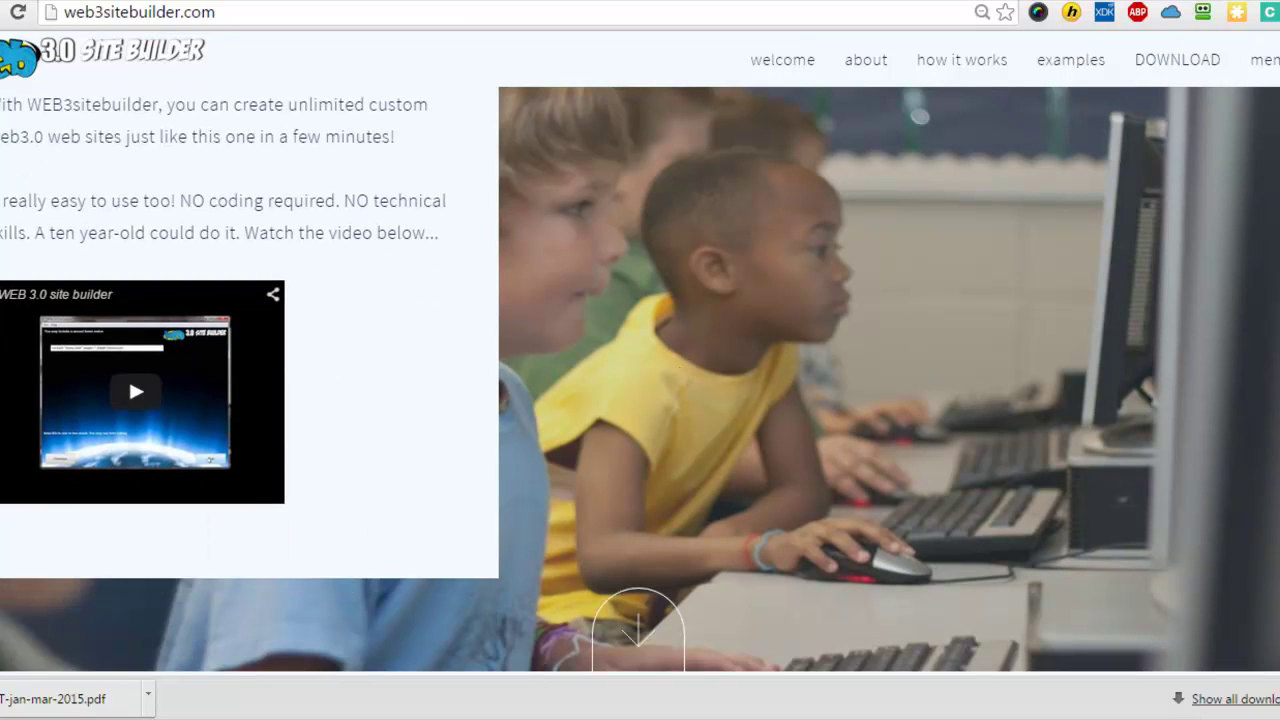
scroll(895, 437, "down", 1)
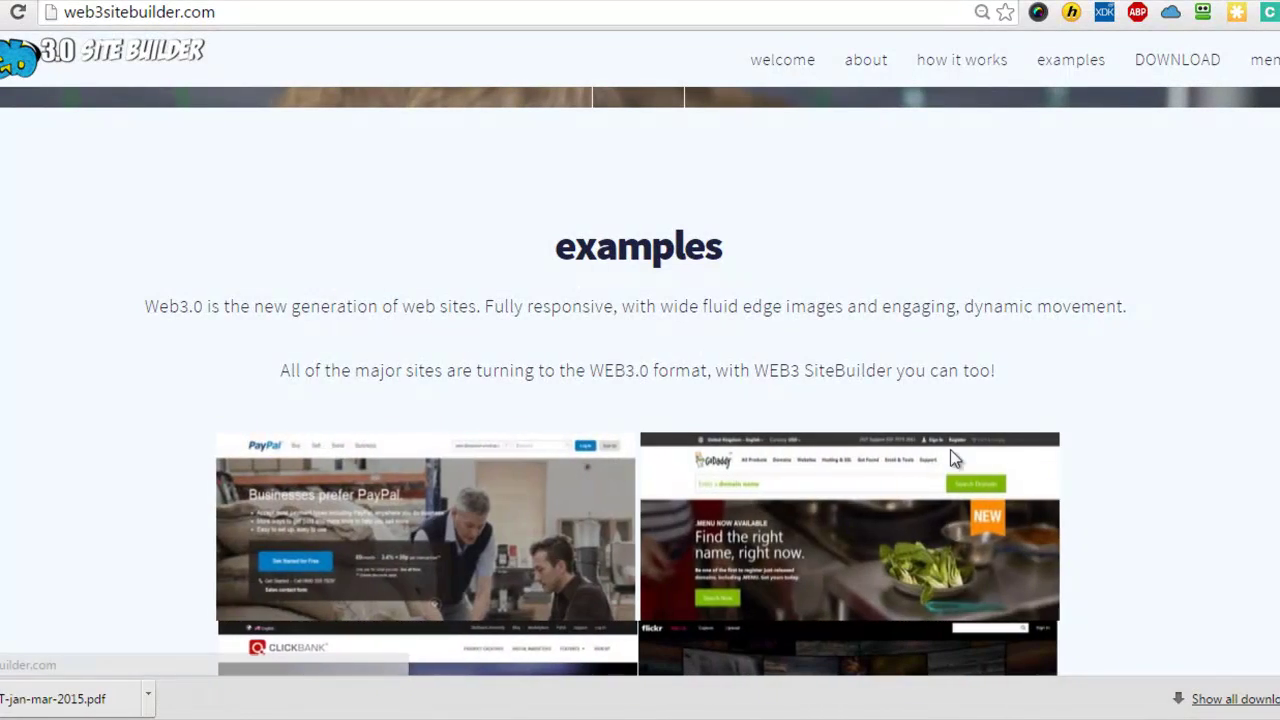
scroll(481, 333, "down", 2)
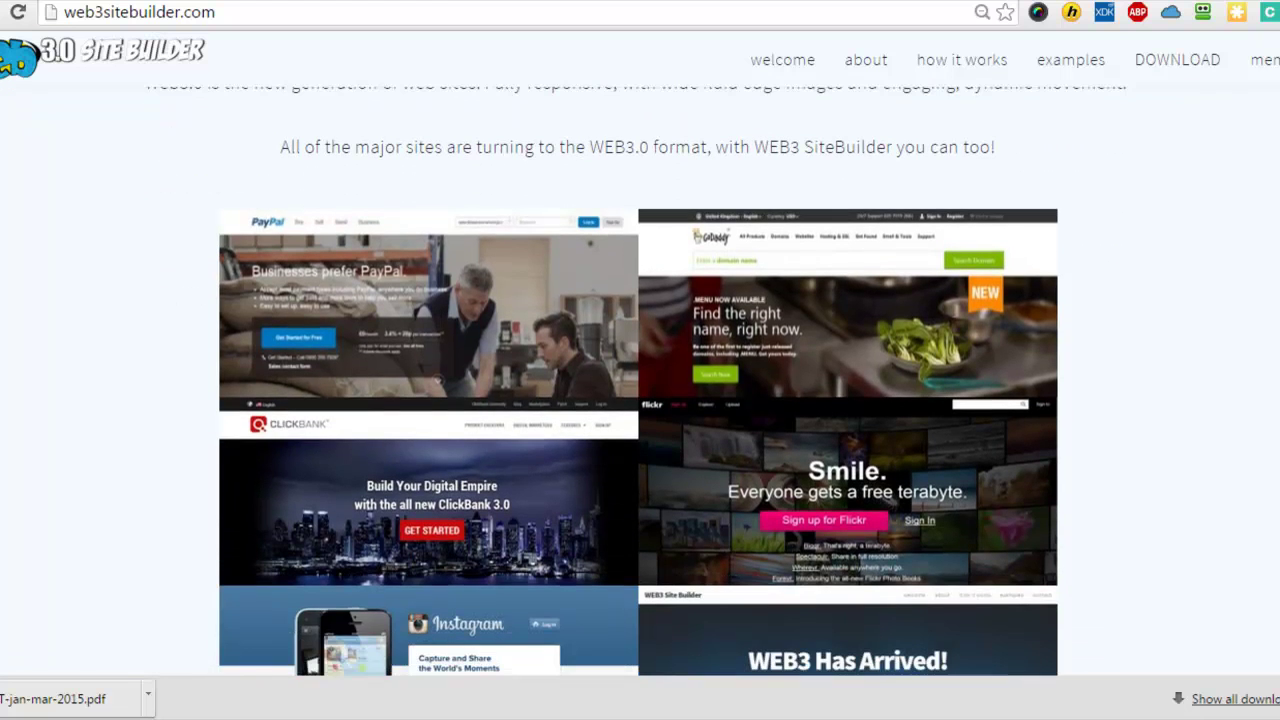
left_click(485, 333)
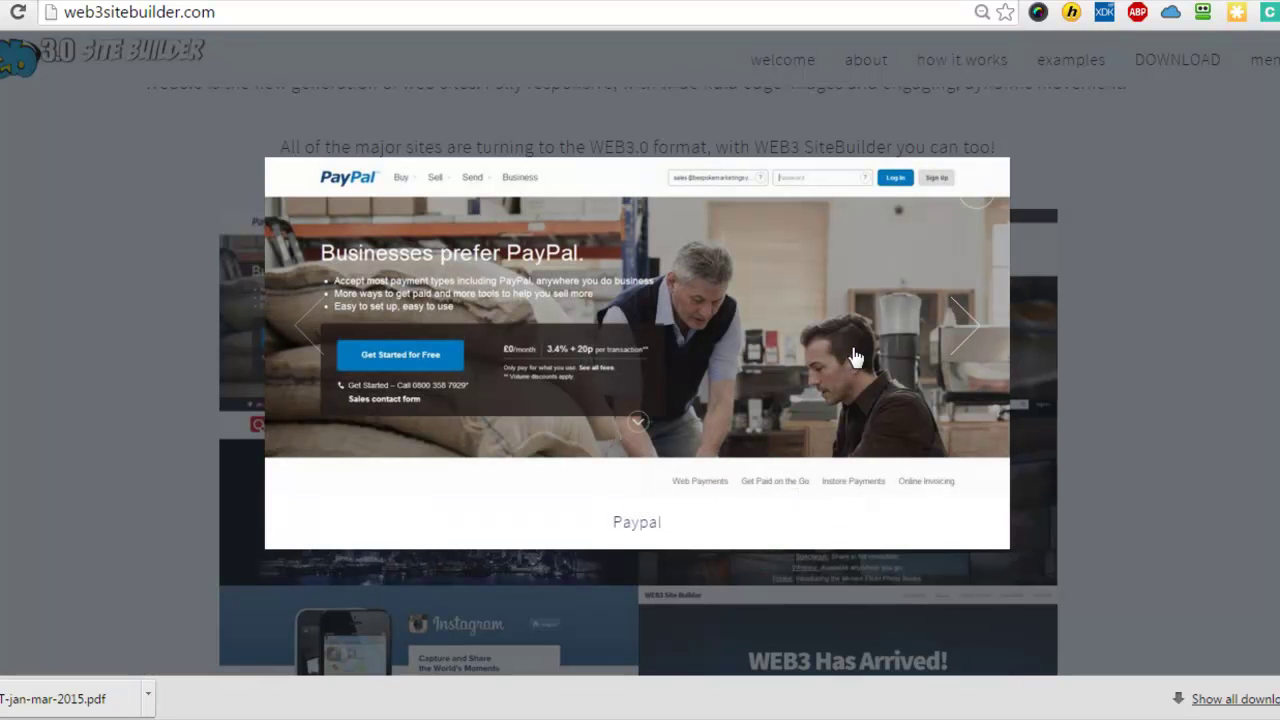
left_click(1088, 284)
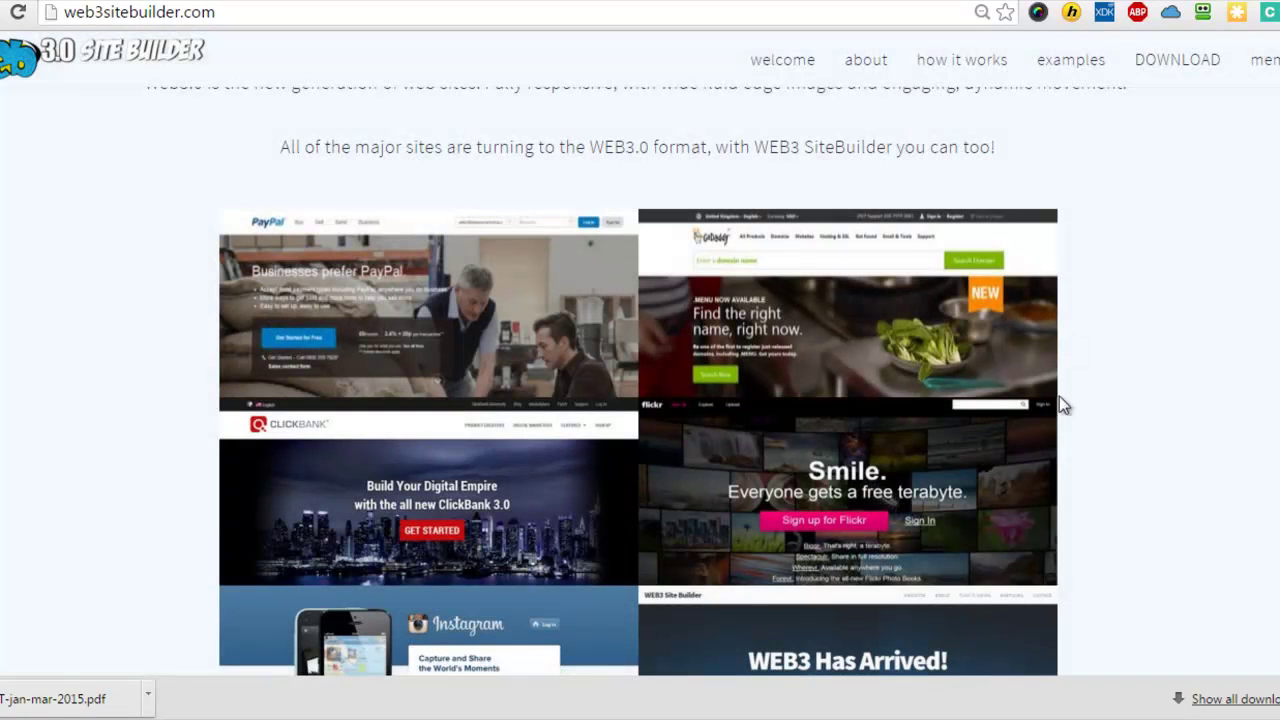
- Review the landing page's download section, contact form and footer links, and return to the opening banner
scroll(1096, 420, "down", 5)
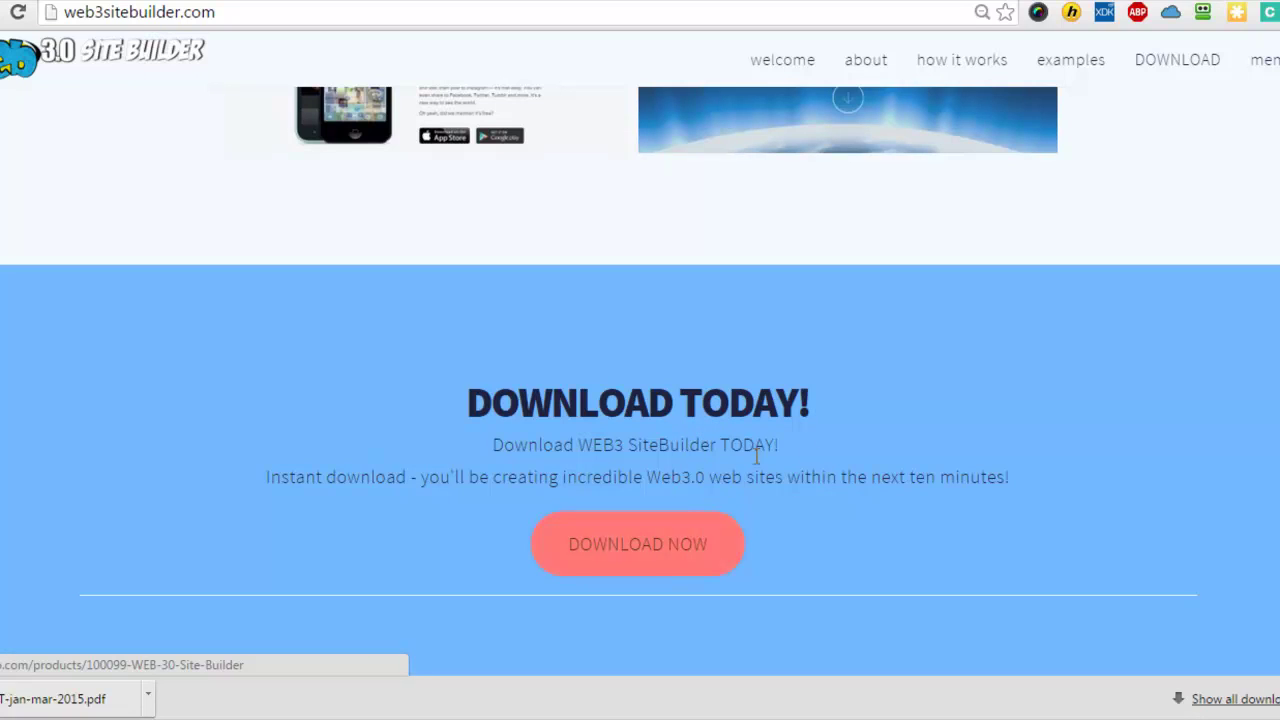
scroll(918, 416, "down", 3)
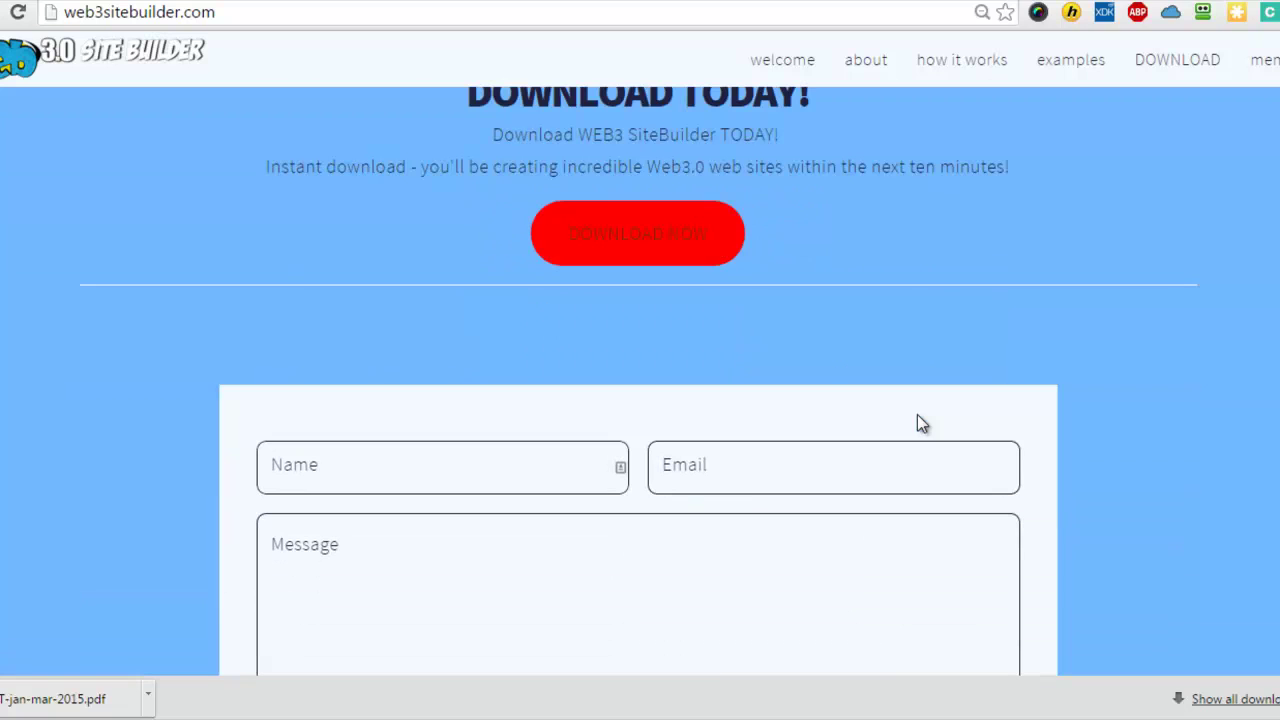
scroll(1082, 365, "down", 3)
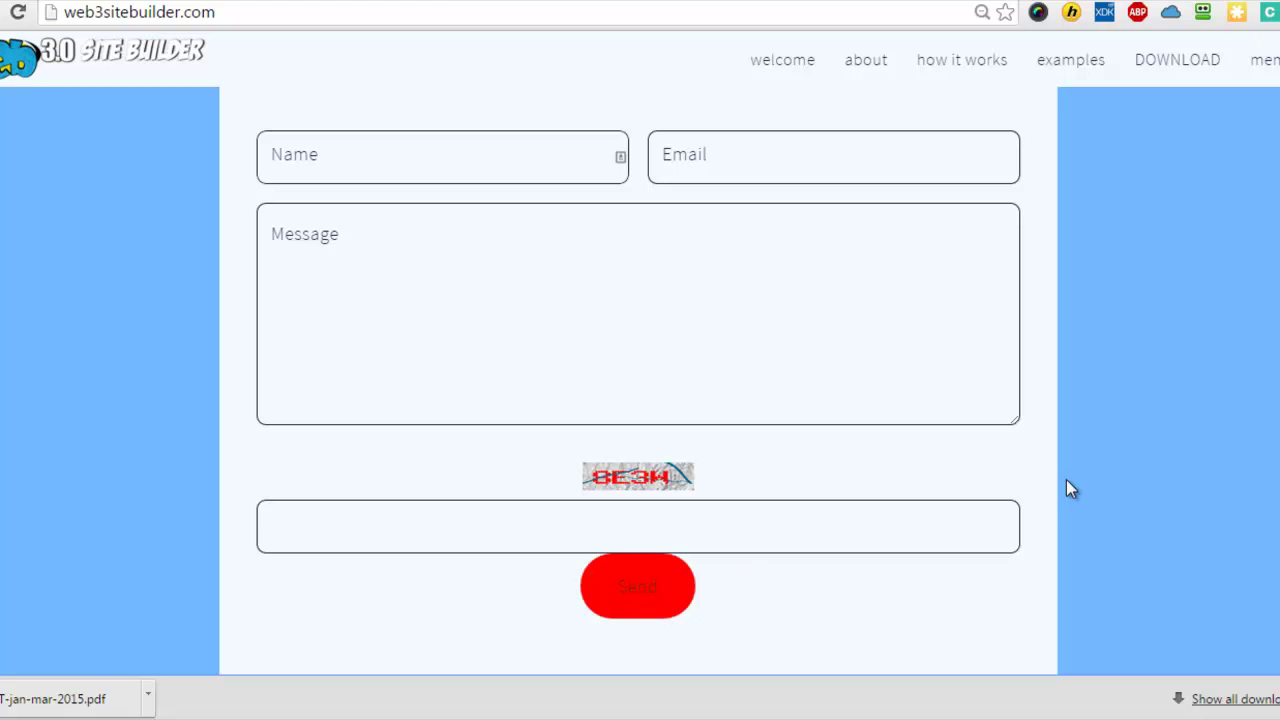
scroll(1066, 488, "down", 1)
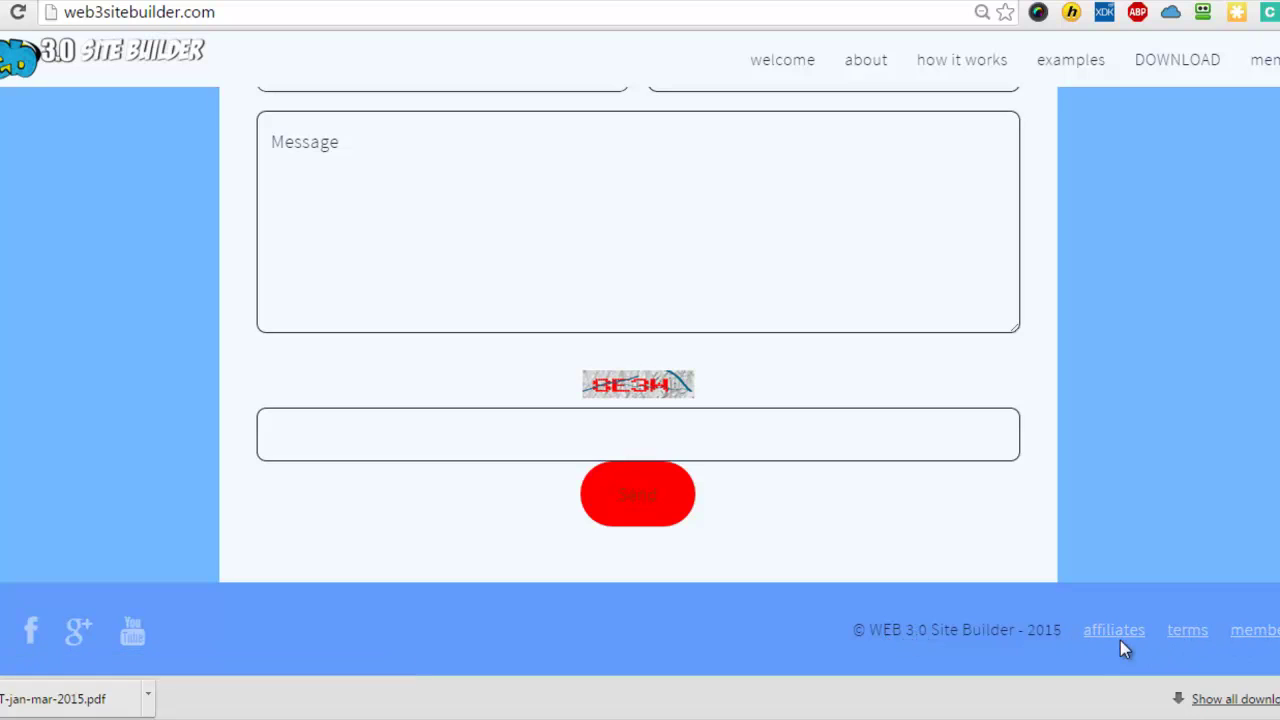
scroll(640, 380, "up", 15)
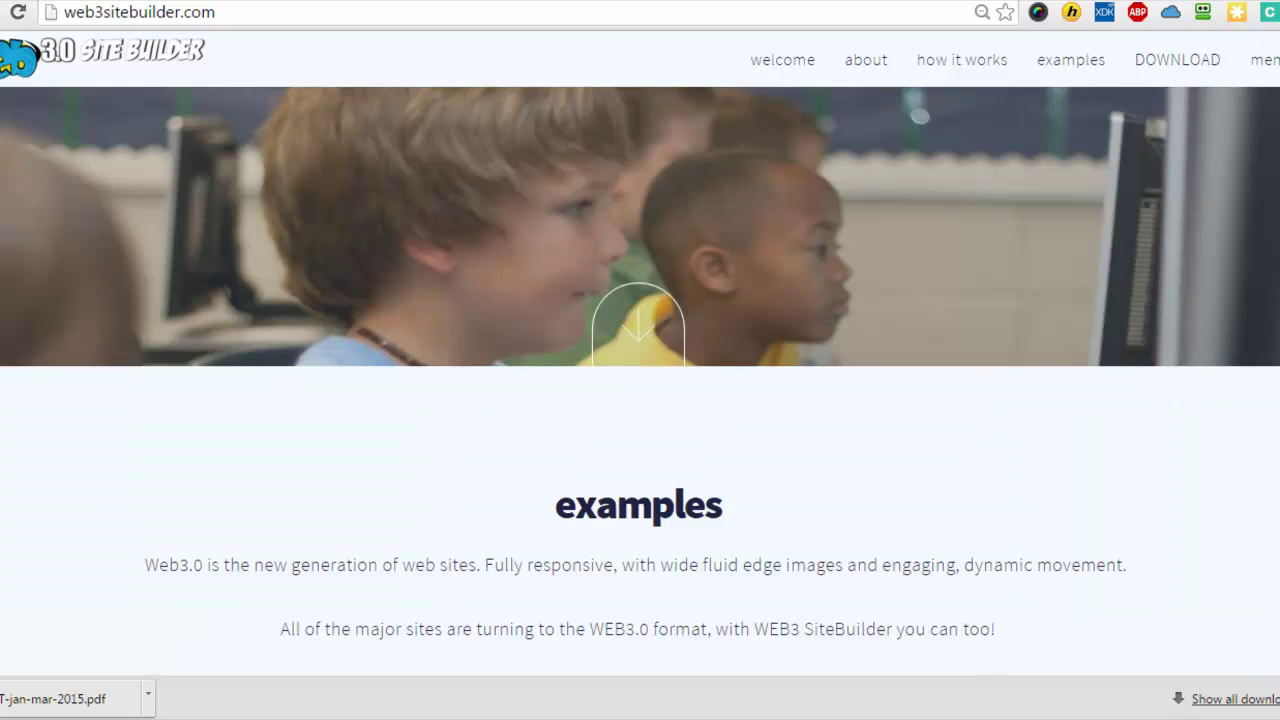
scroll(640, 380, "up", 5)
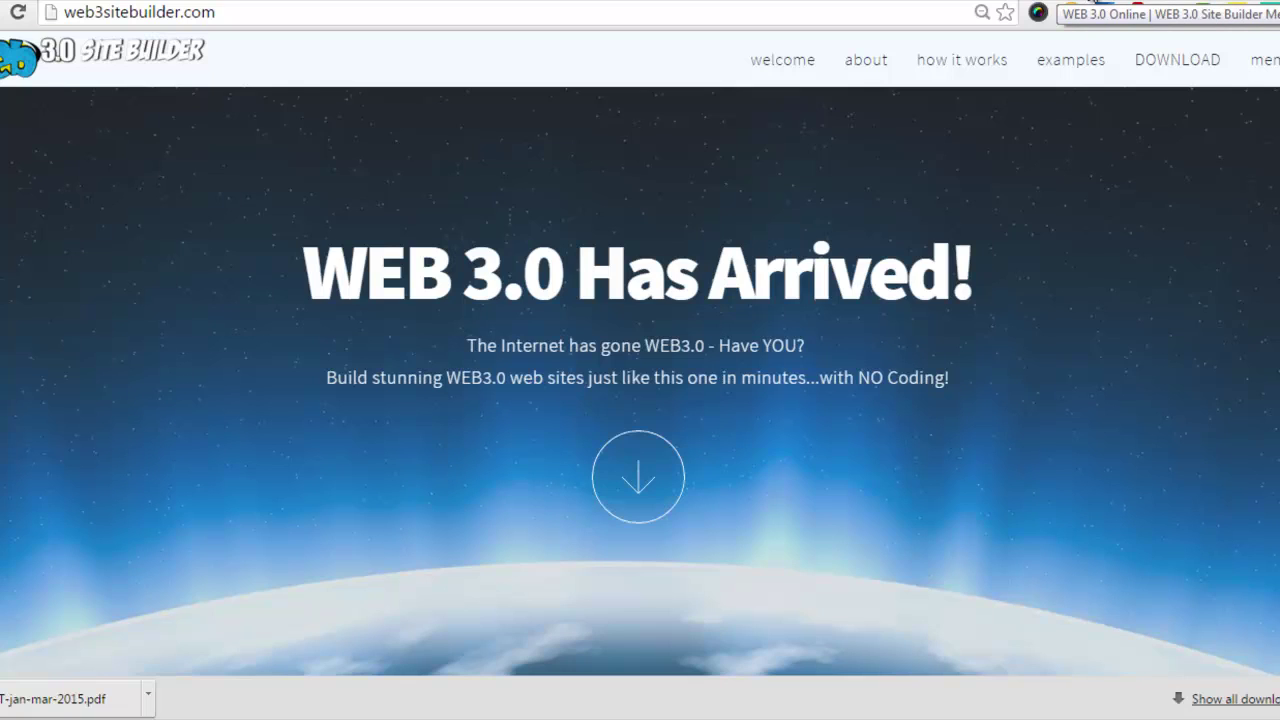
- Switch to the WEB 3.0 Online members page and view the colour picker for the background colour
left_click(1098, 2)
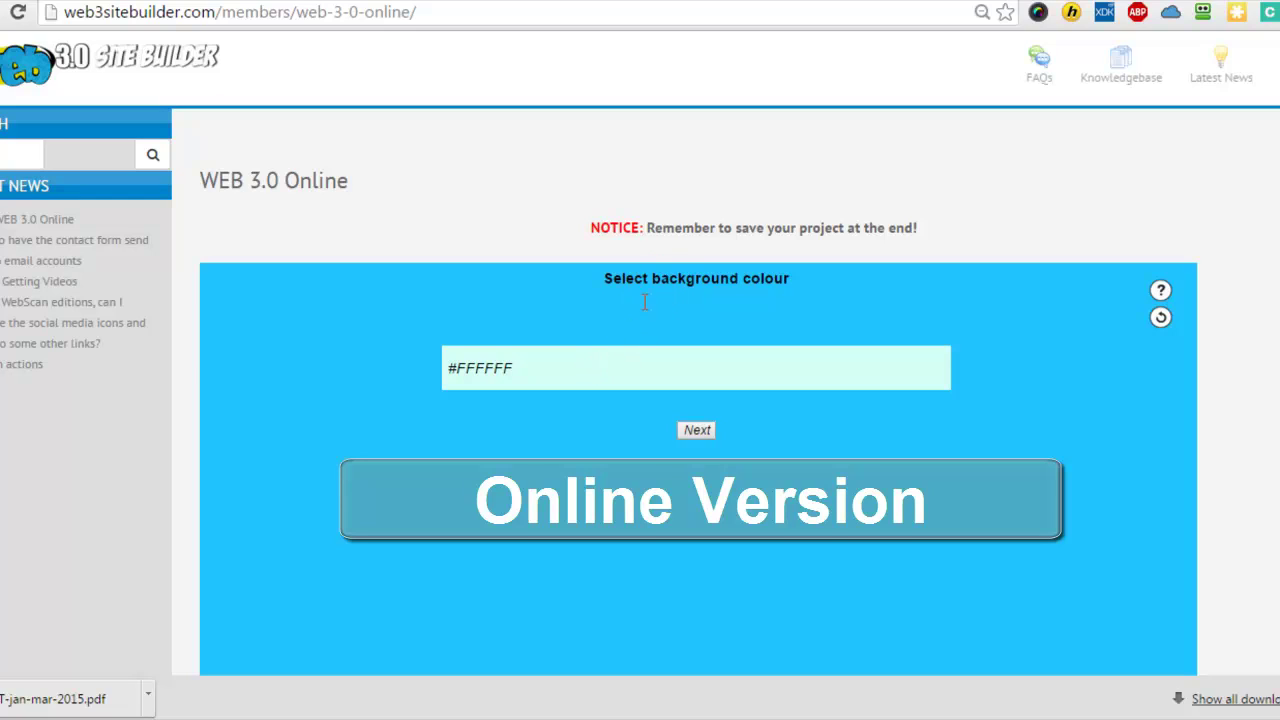
left_click(563, 371)
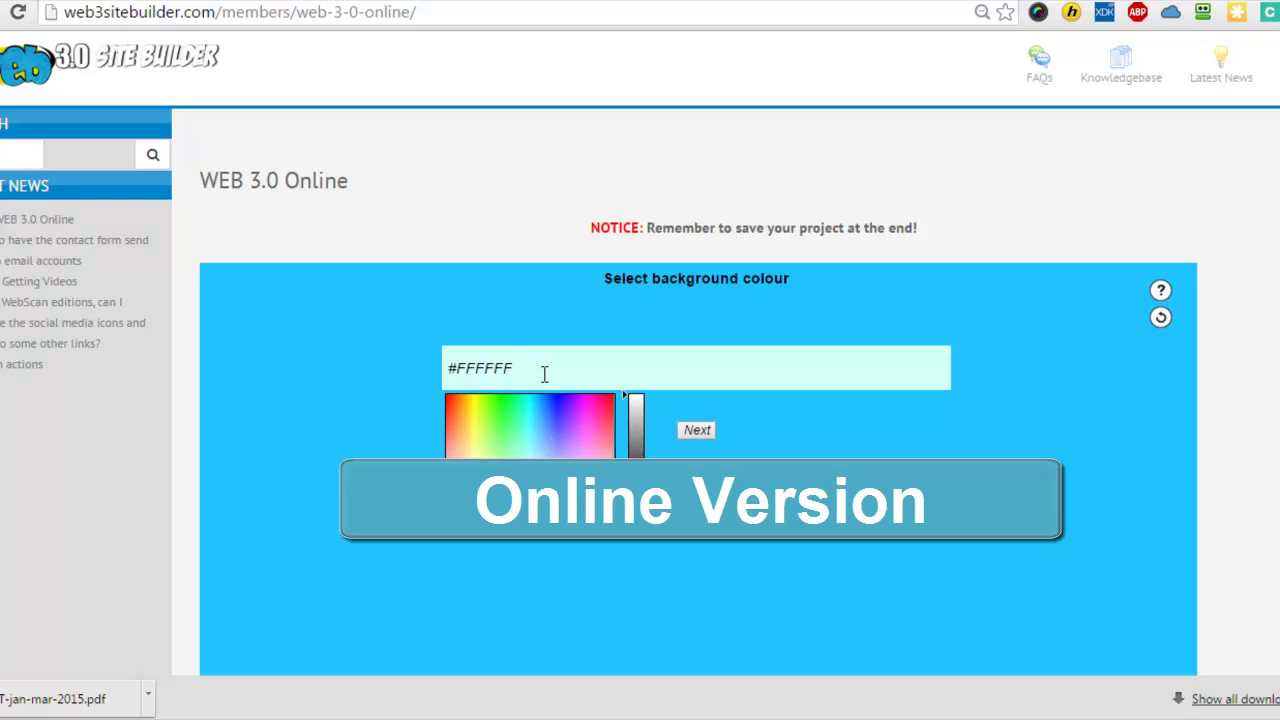
left_click(1017, 355)
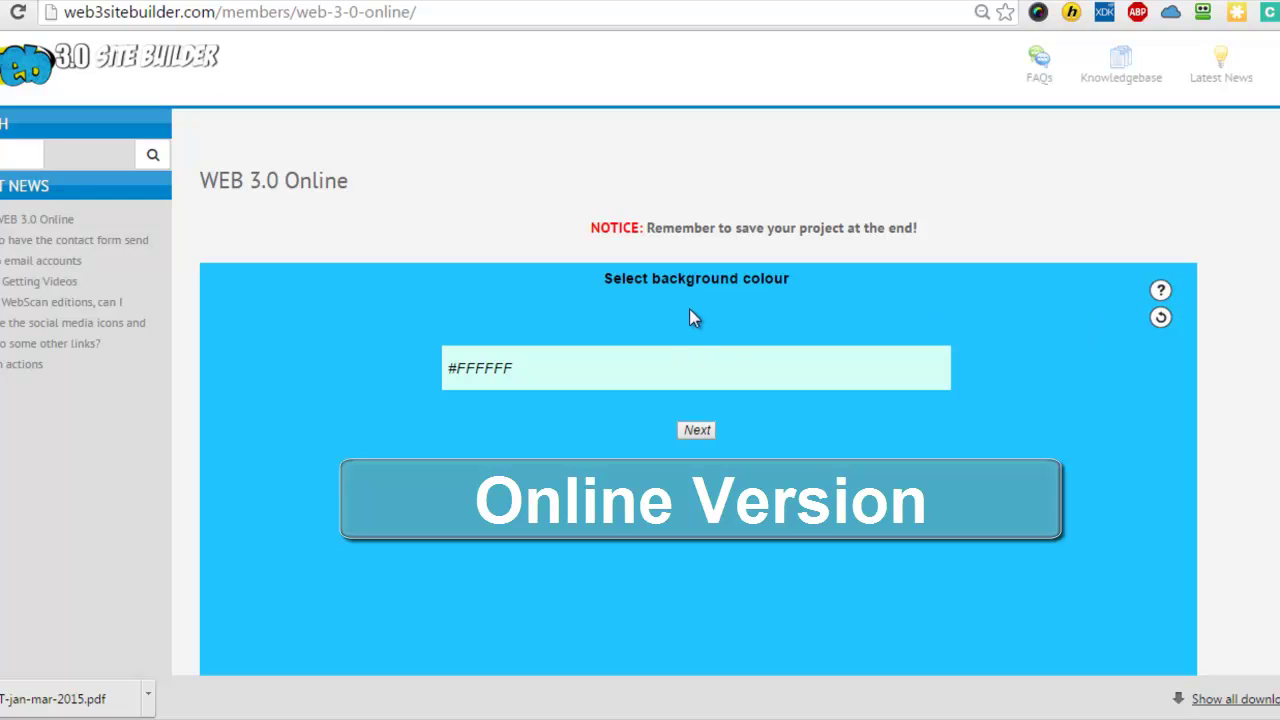
- View the help illustration for the background colour stage, look at the font colour stage and return
left_click(1160, 292)
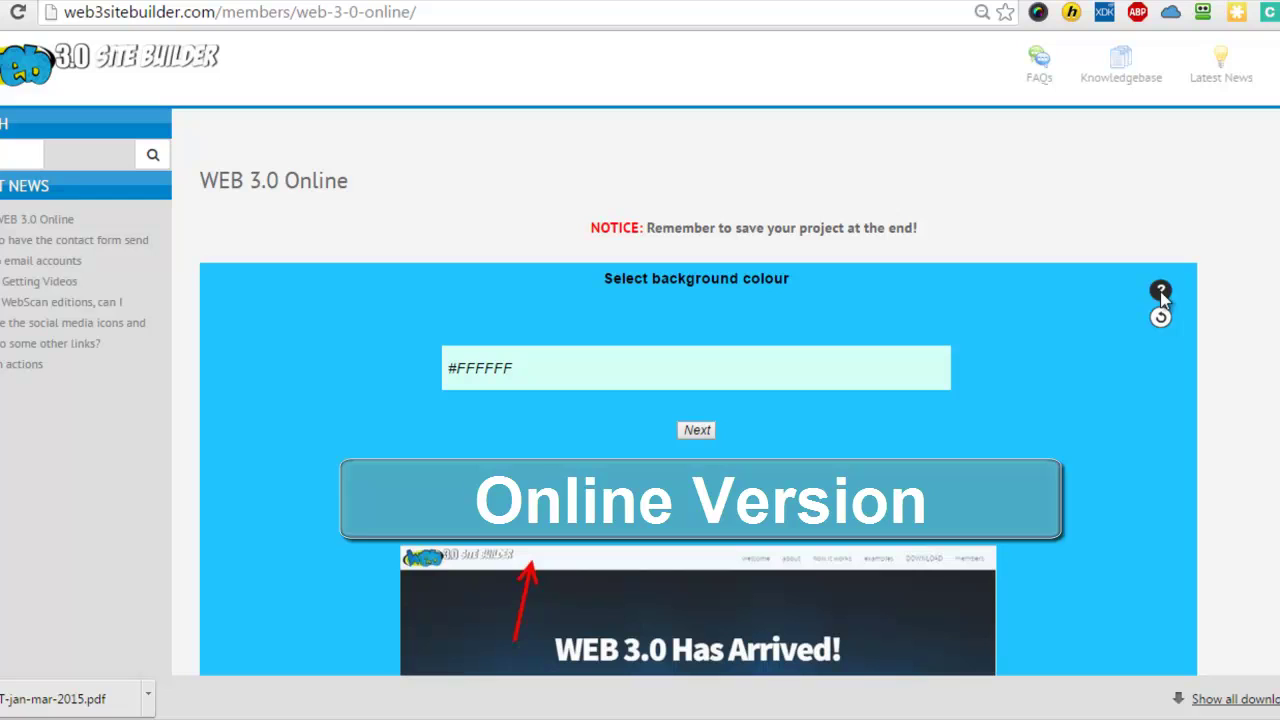
scroll(640, 350, "down", 2)
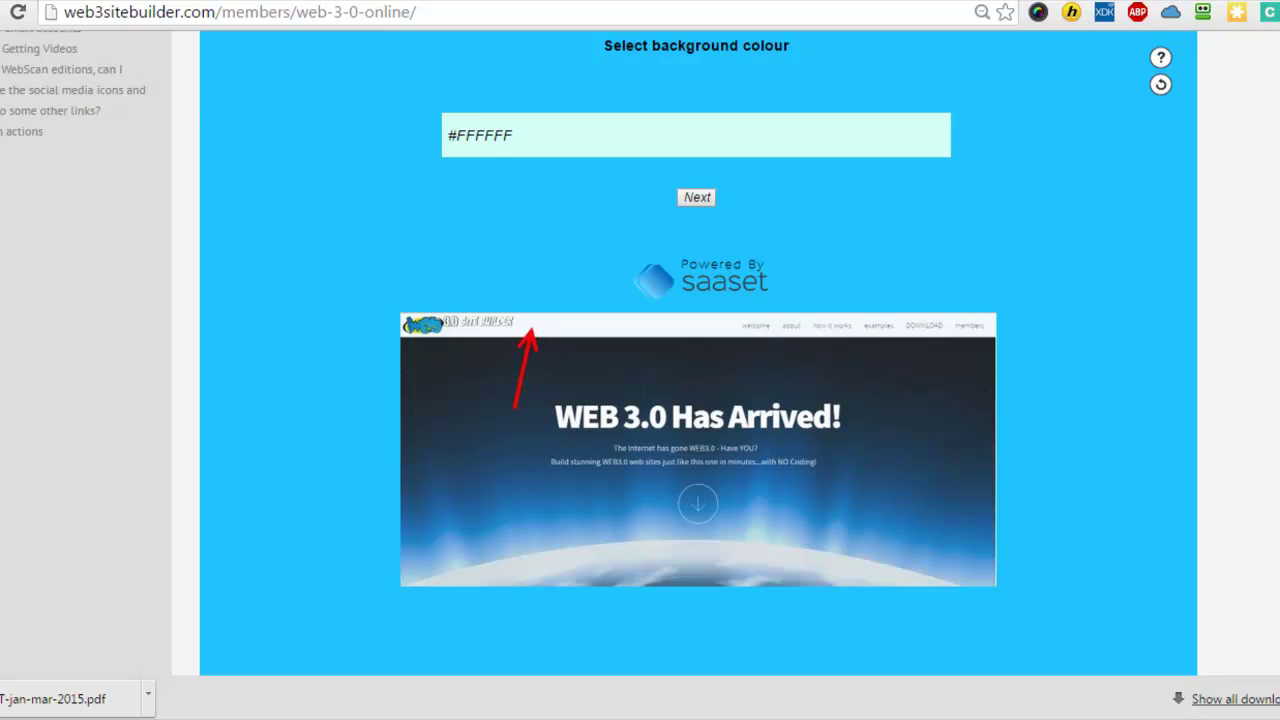
scroll(1088, 428, "up", 2)
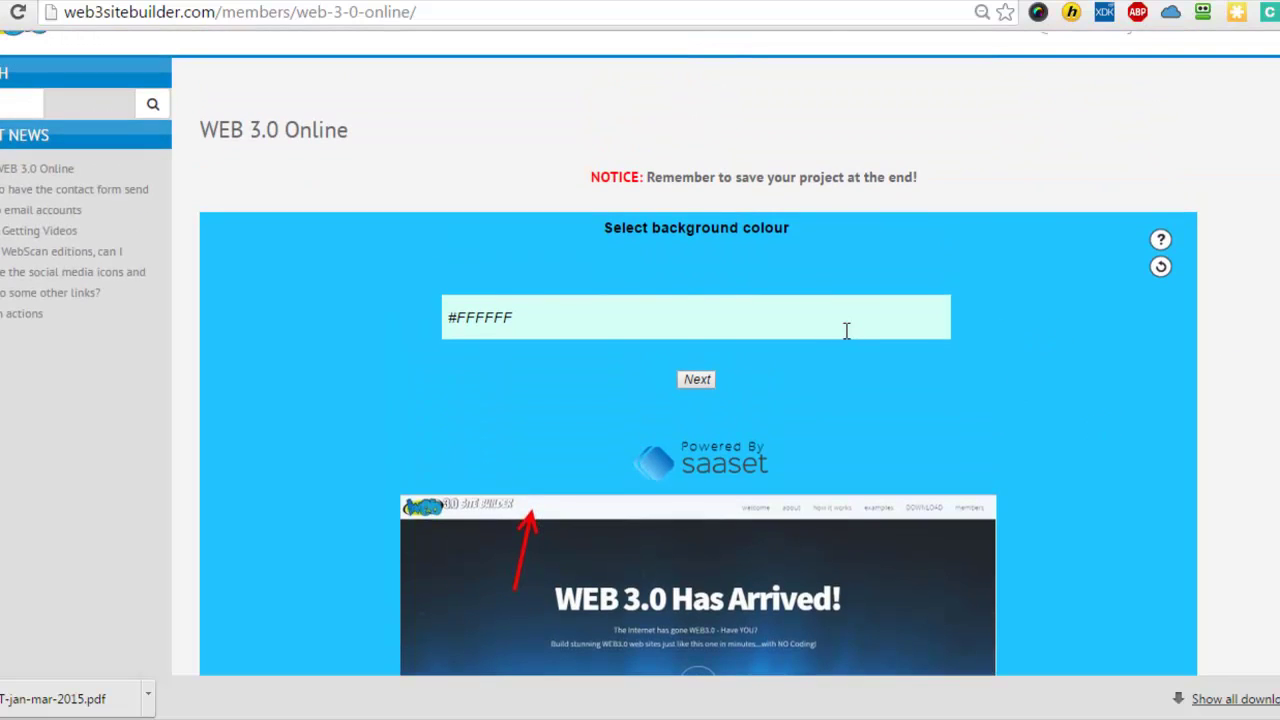
left_click(697, 381)
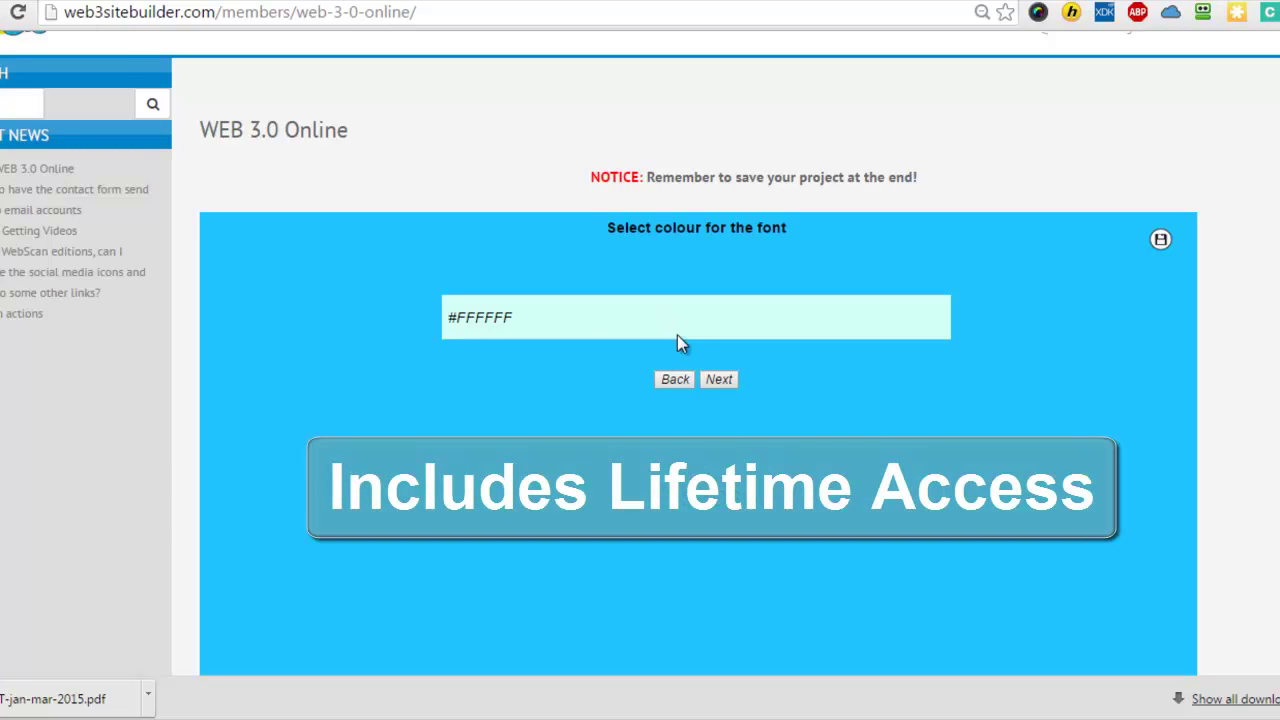
left_click(670, 382)
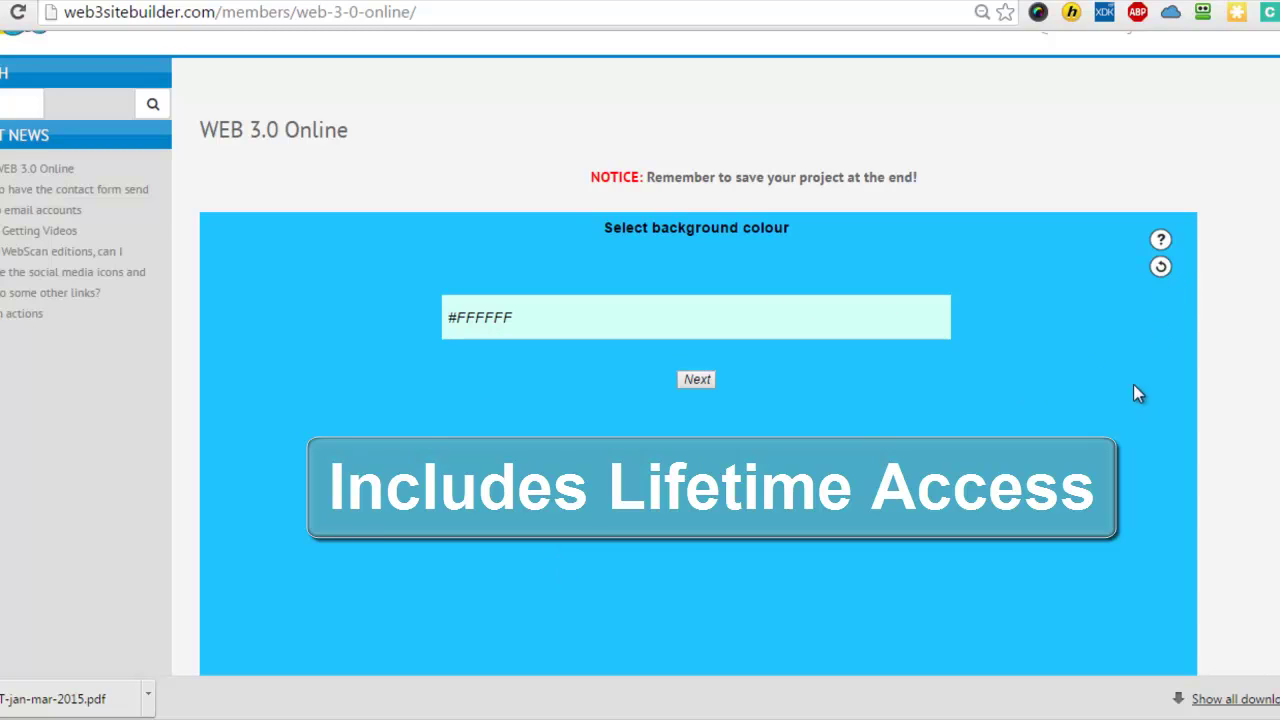
- Load the saved project file save (7).sas from the Downloads folder into the online builder
left_click(1160, 267)
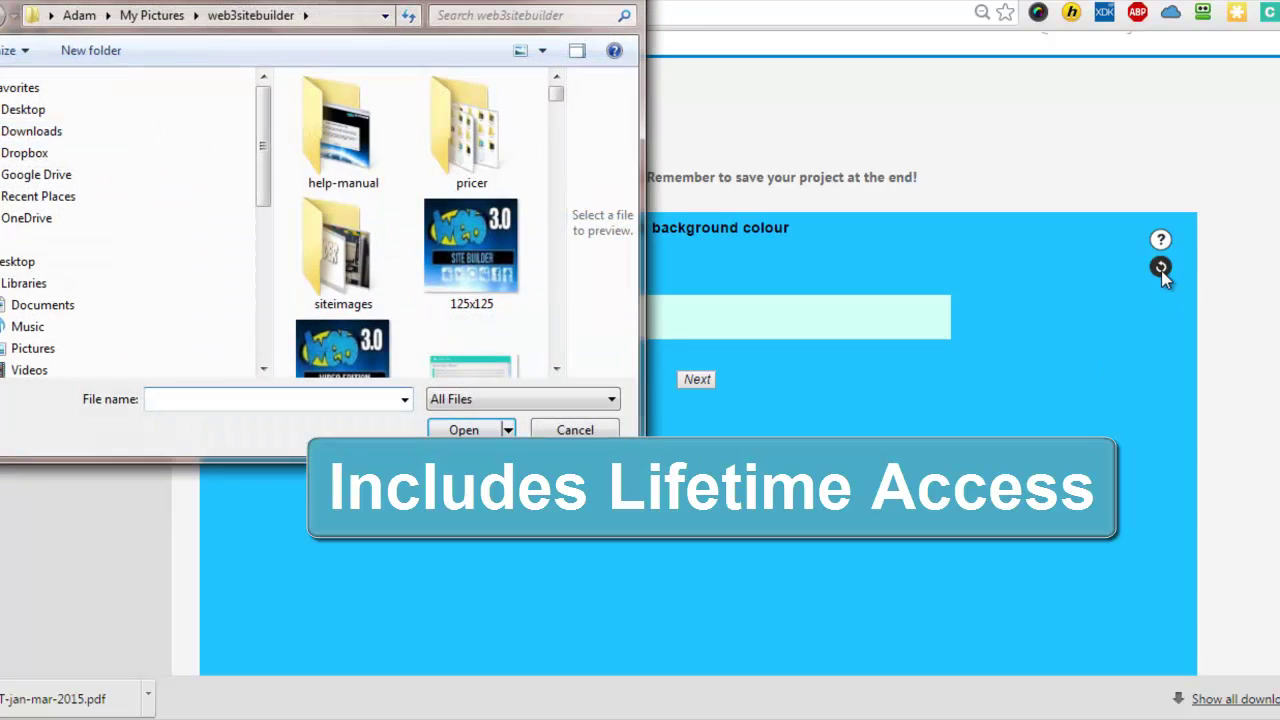
left_click(40, 131)
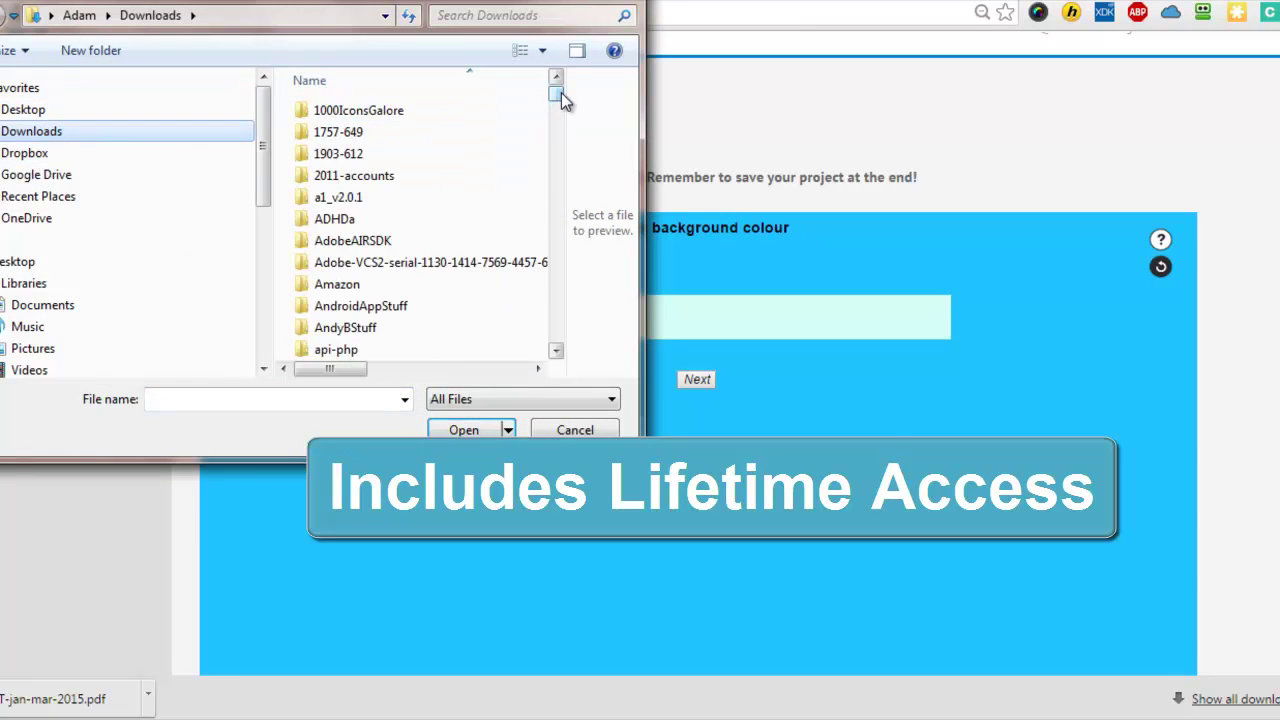
left_click_drag(561, 92, 556, 276)
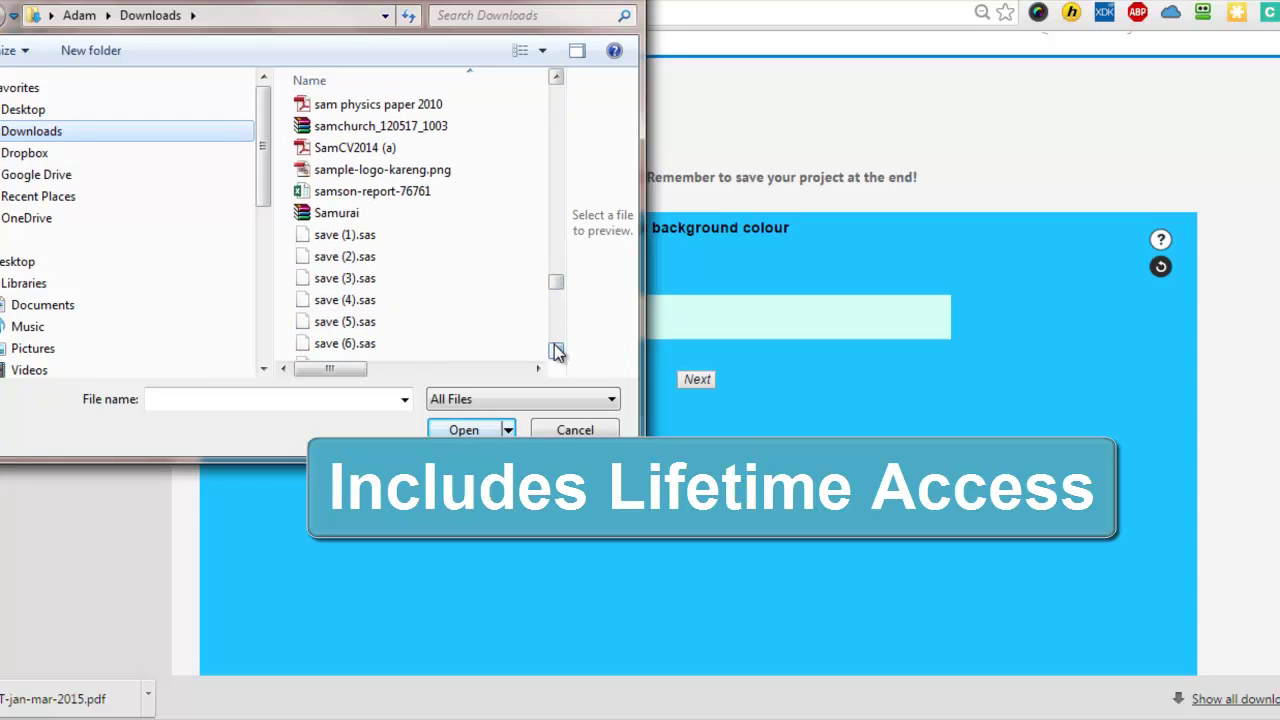
left_click(557, 351)
left_click(394, 352)
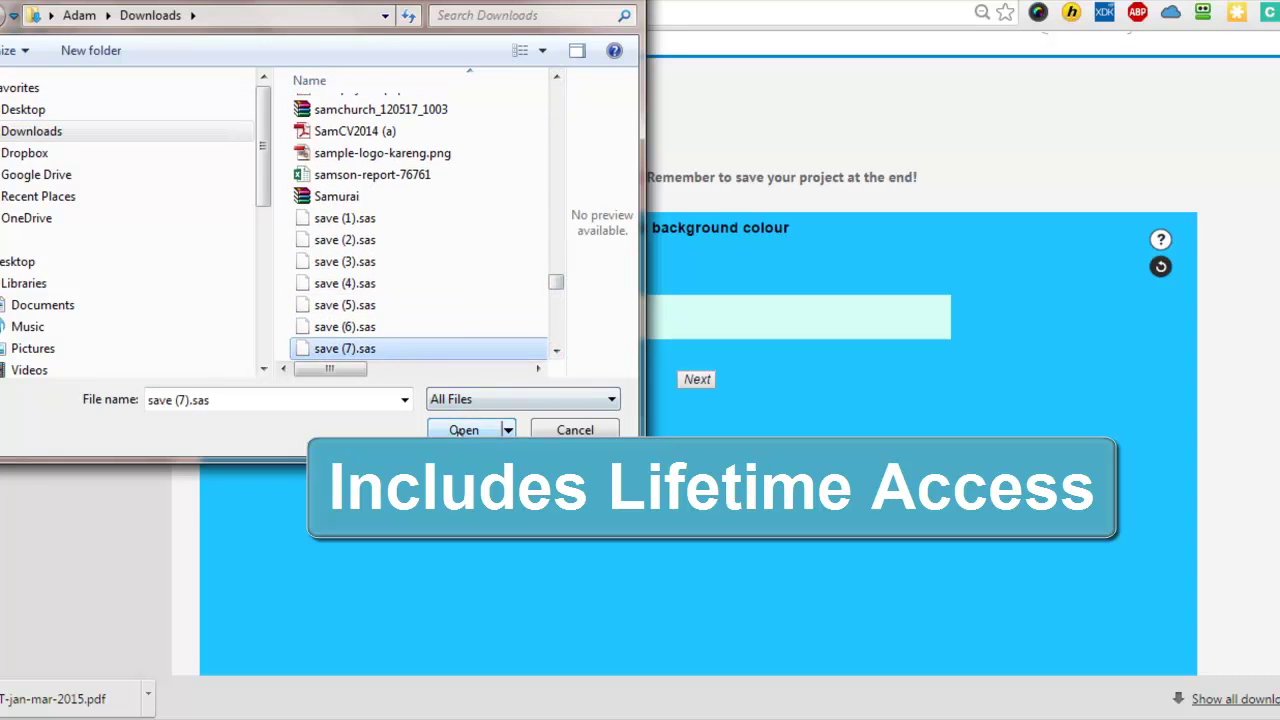
left_click(463, 430)
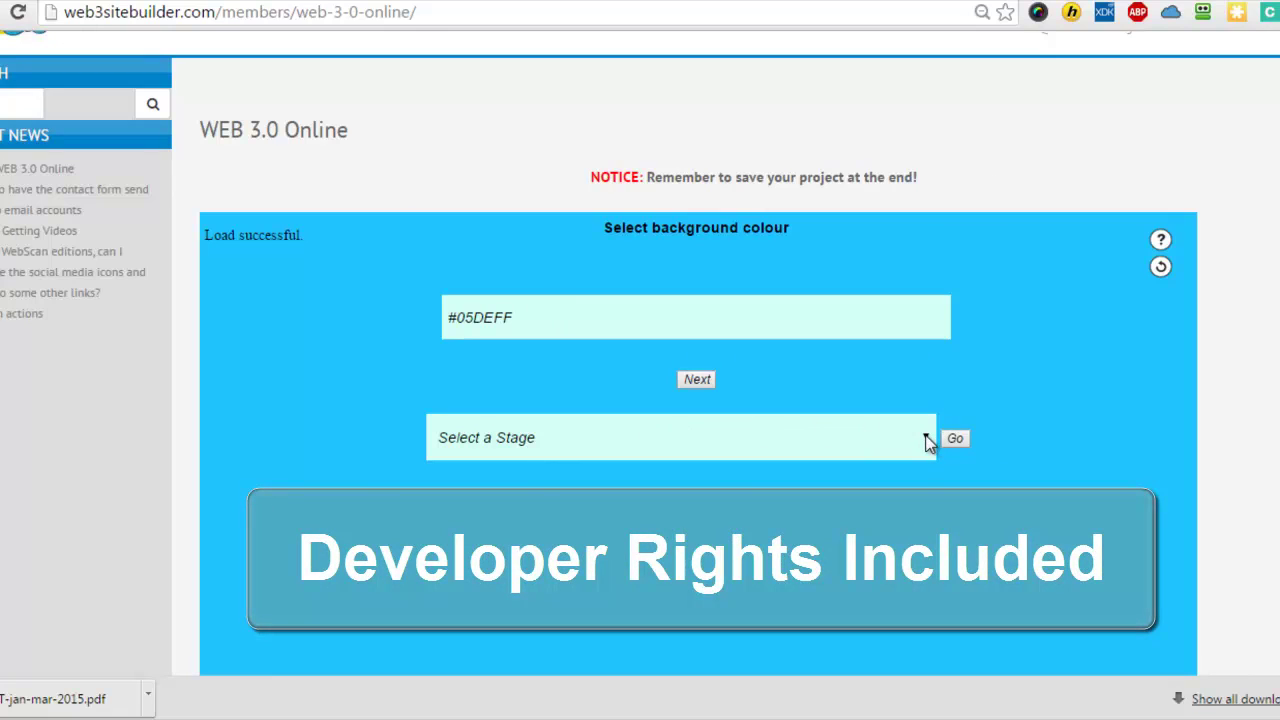
- Jump to stage 18 - Site Title and enter WEB 3.0 Site Builder as the site's title
left_click(928, 441)
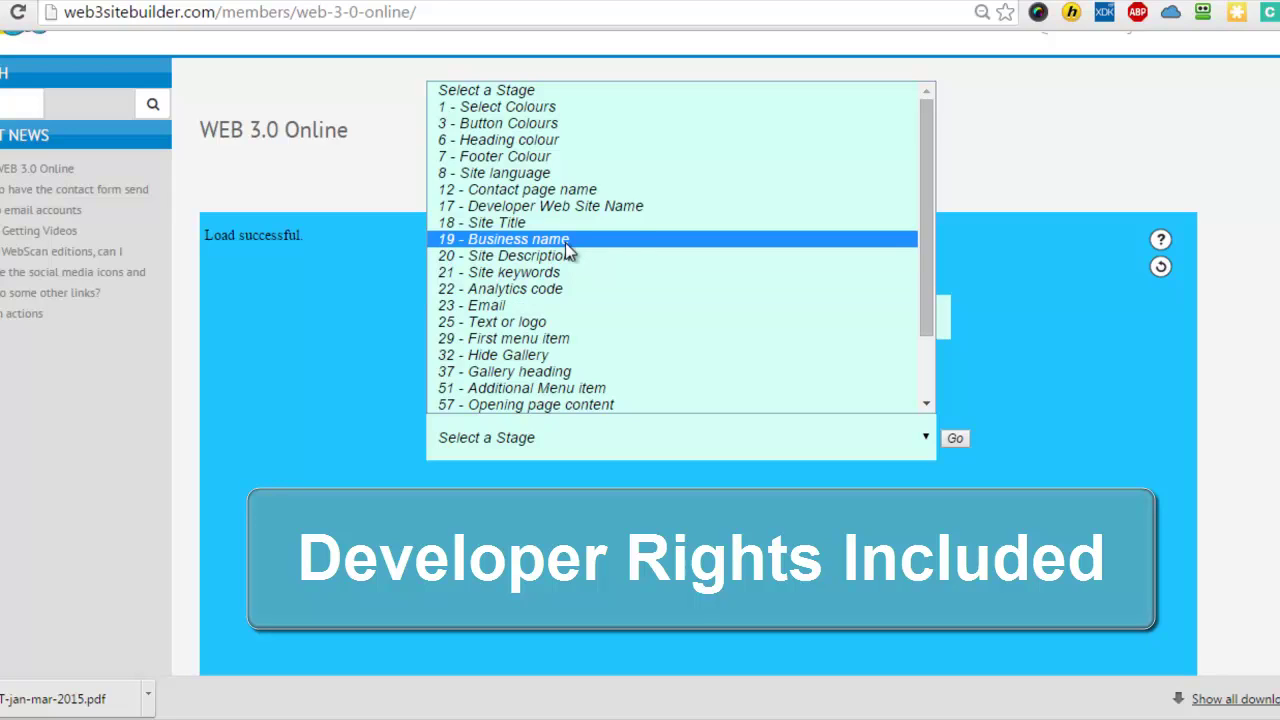
left_click(540, 225)
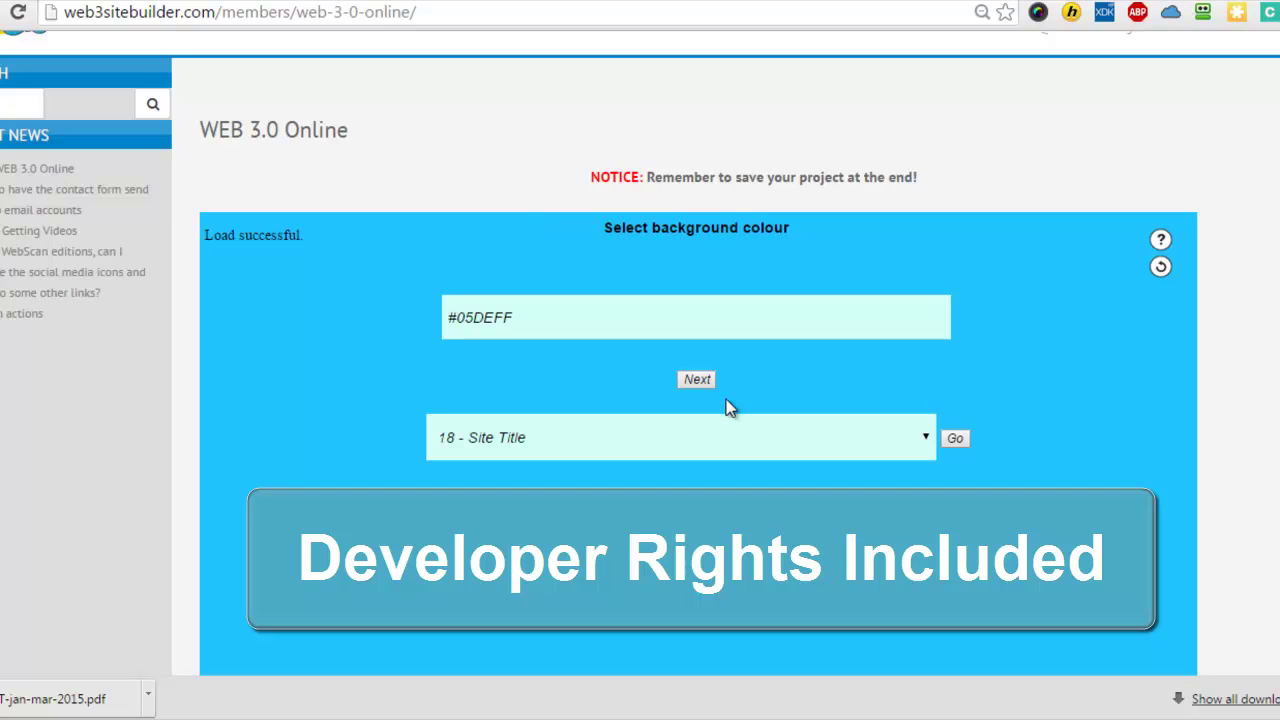
left_click(955, 438)
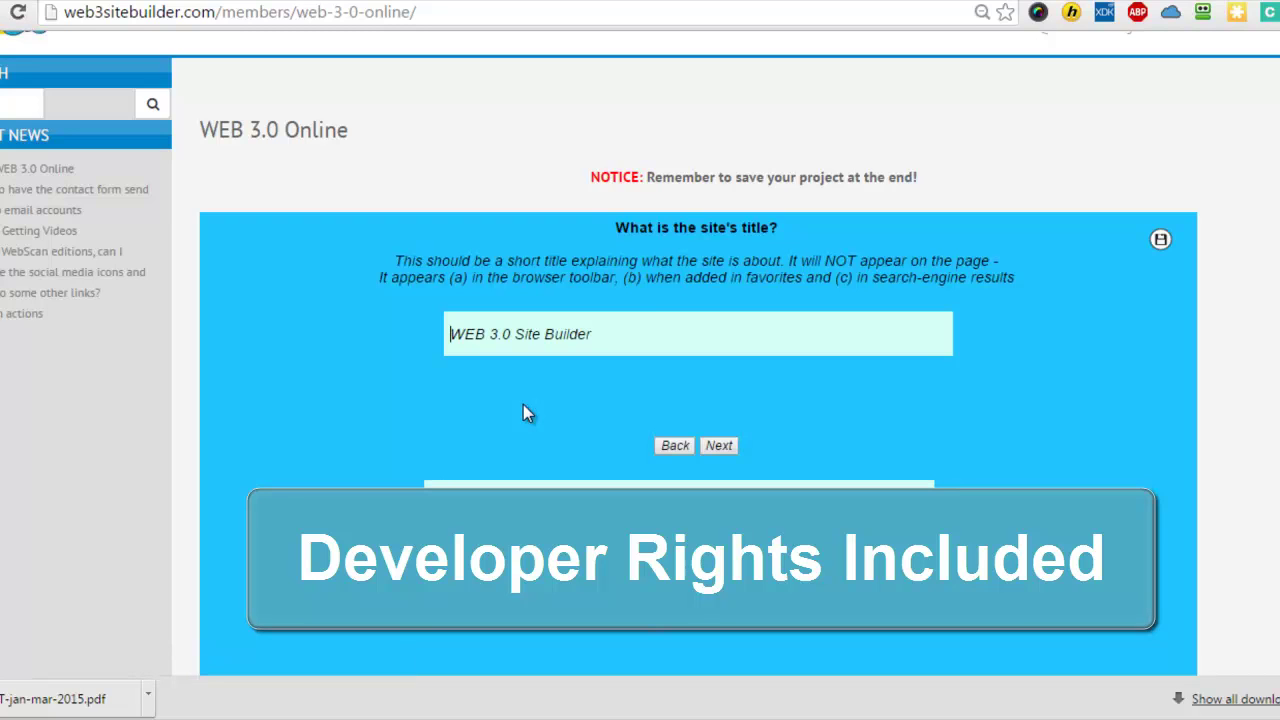
key("ctrl+shift+Left")
key("ctrl+shift+Left")
type("Site Builder")
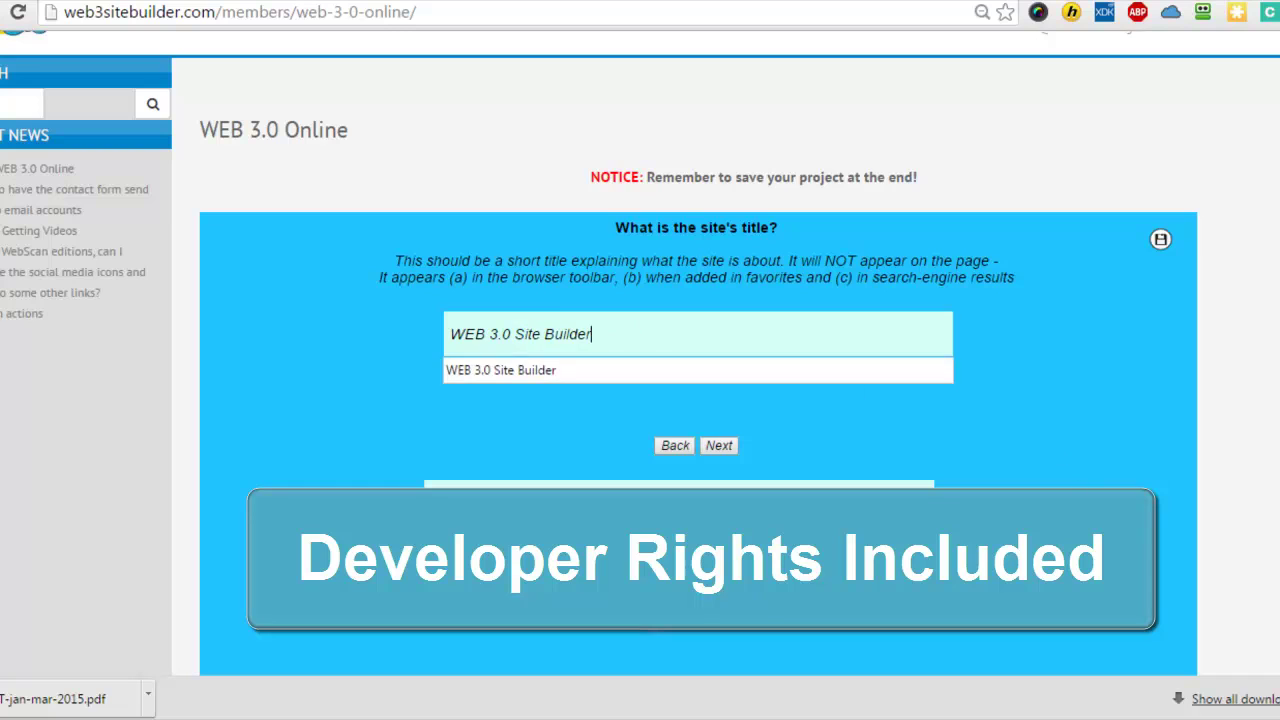
- Jump to the extra buttons stage, set the number of extra buttons to 0 and continue to the following stage
left_click(925, 484)
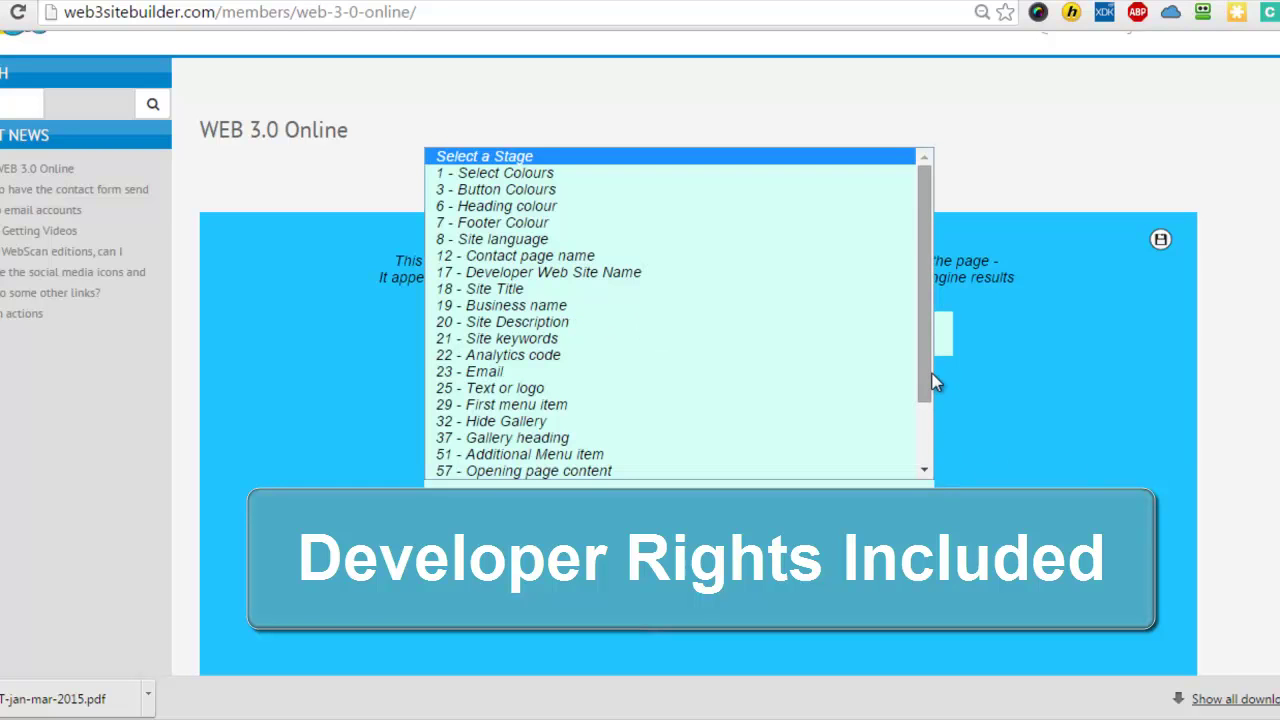
scroll(930, 420, "down", 2)
left_click(910, 470)
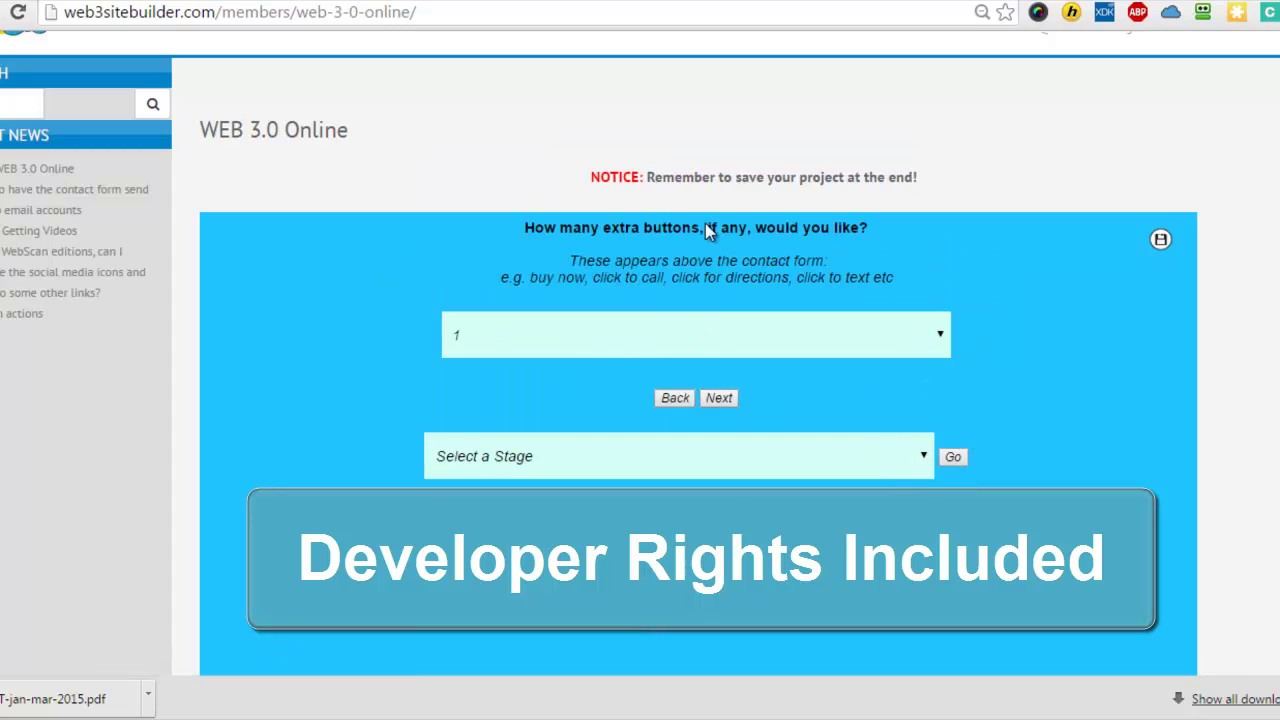
left_click(939, 340)
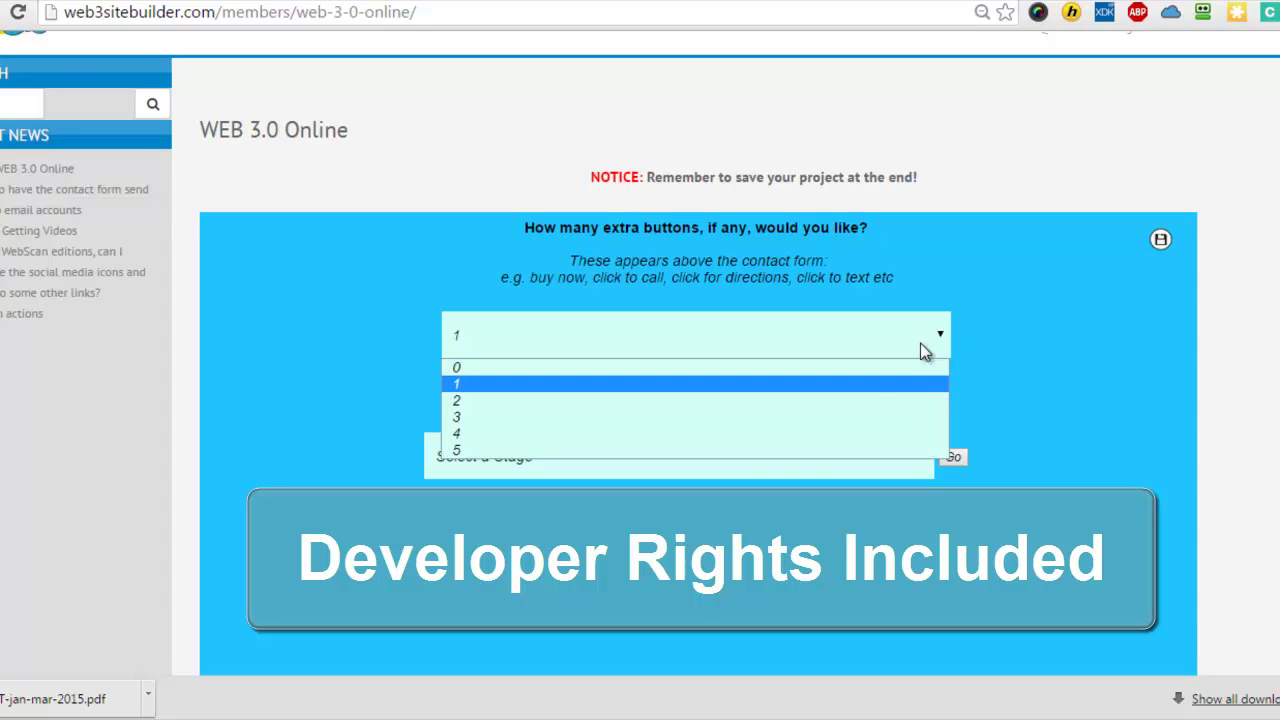
left_click(916, 367)
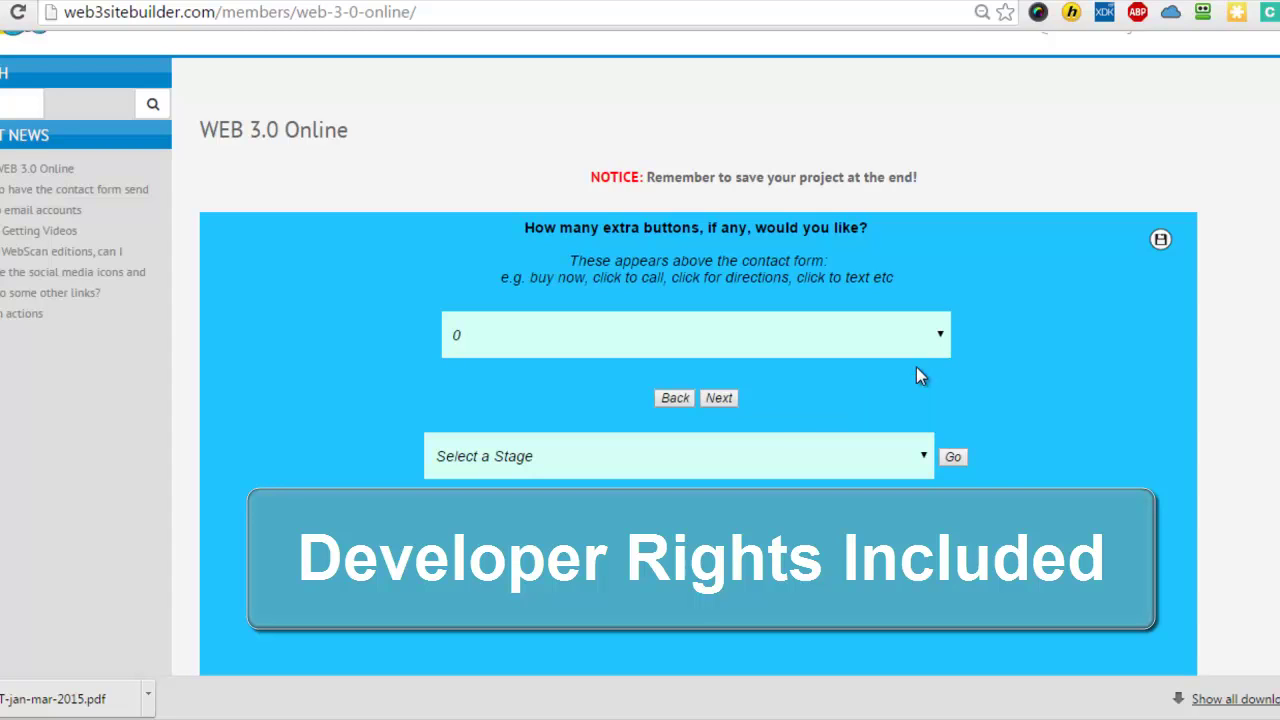
left_click(720, 399)
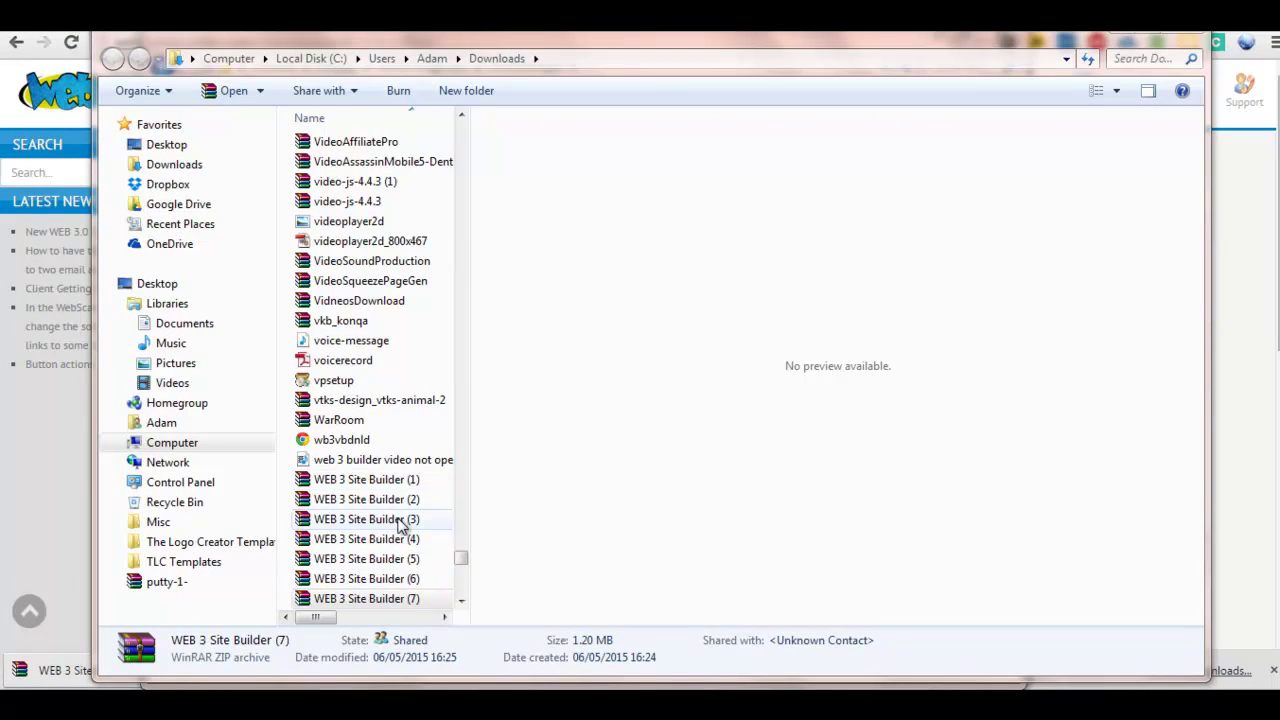
- Extract the WEB 3 Site Builder (7) archive with 7-Zip into its own folder in Downloads, keeping full pathnames
left_click(405, 598)
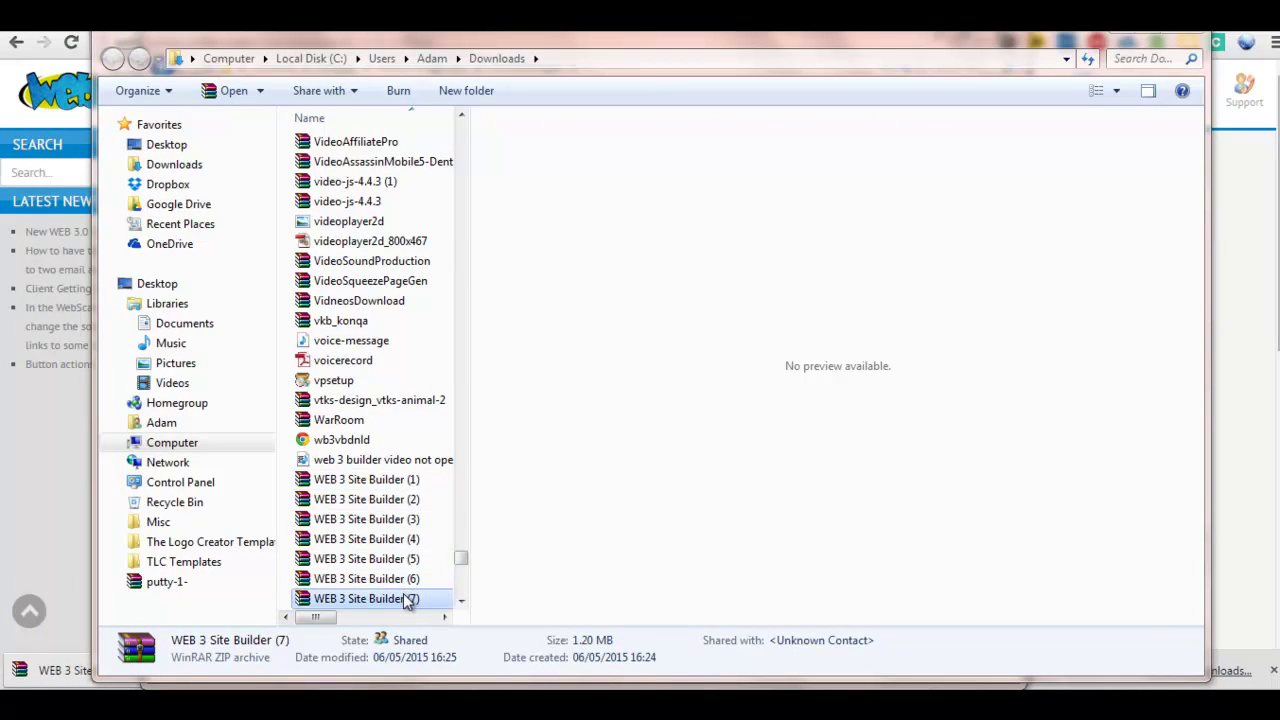
double_click(405, 598)
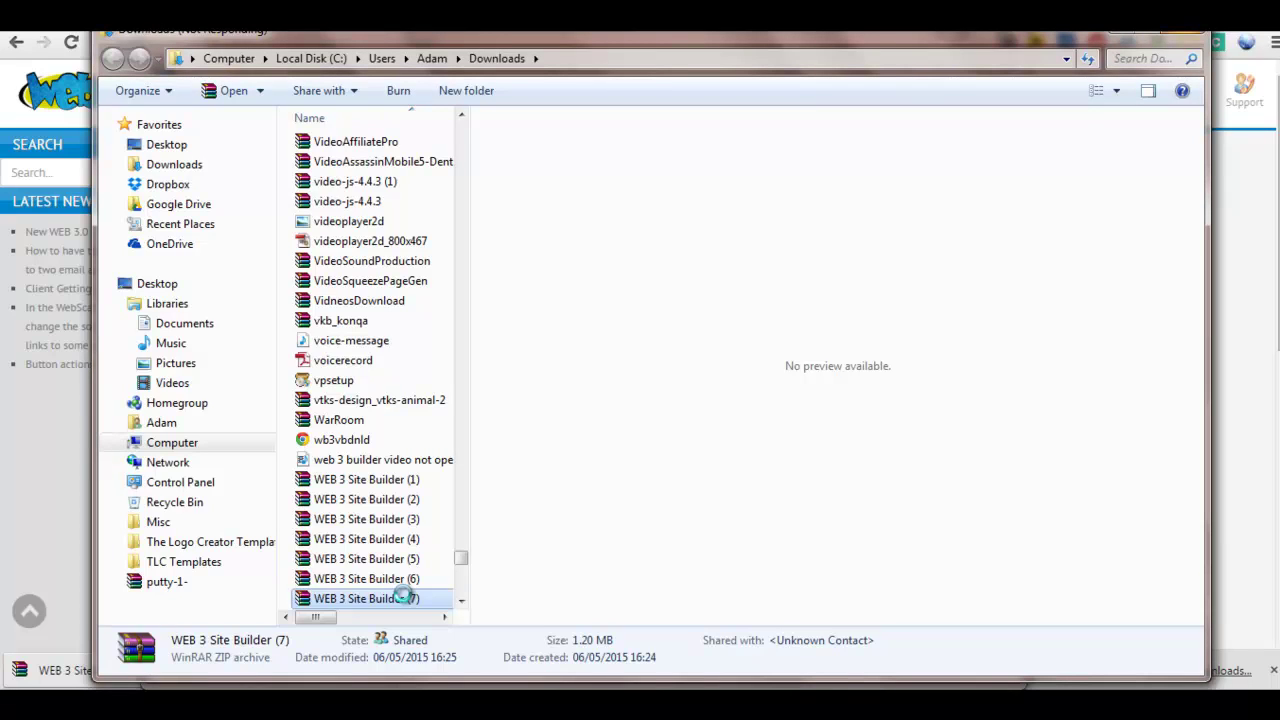
right_click(406, 598)
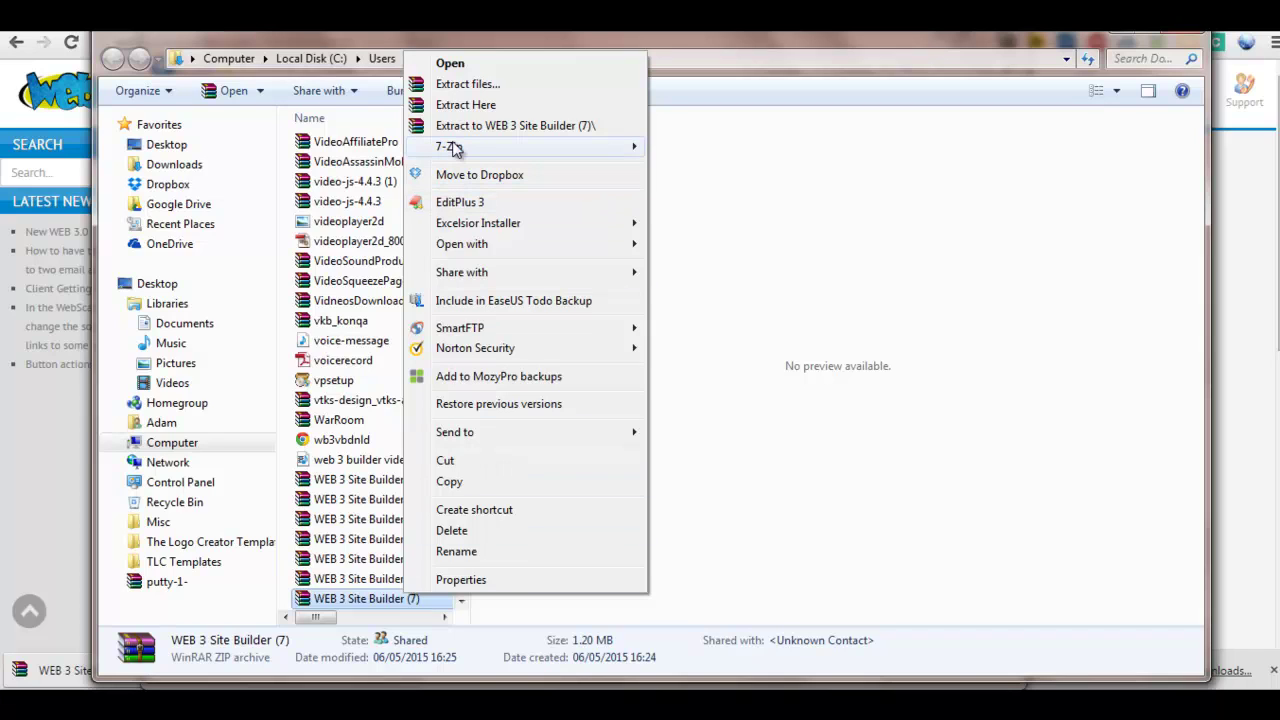
mouse_move(480, 147)
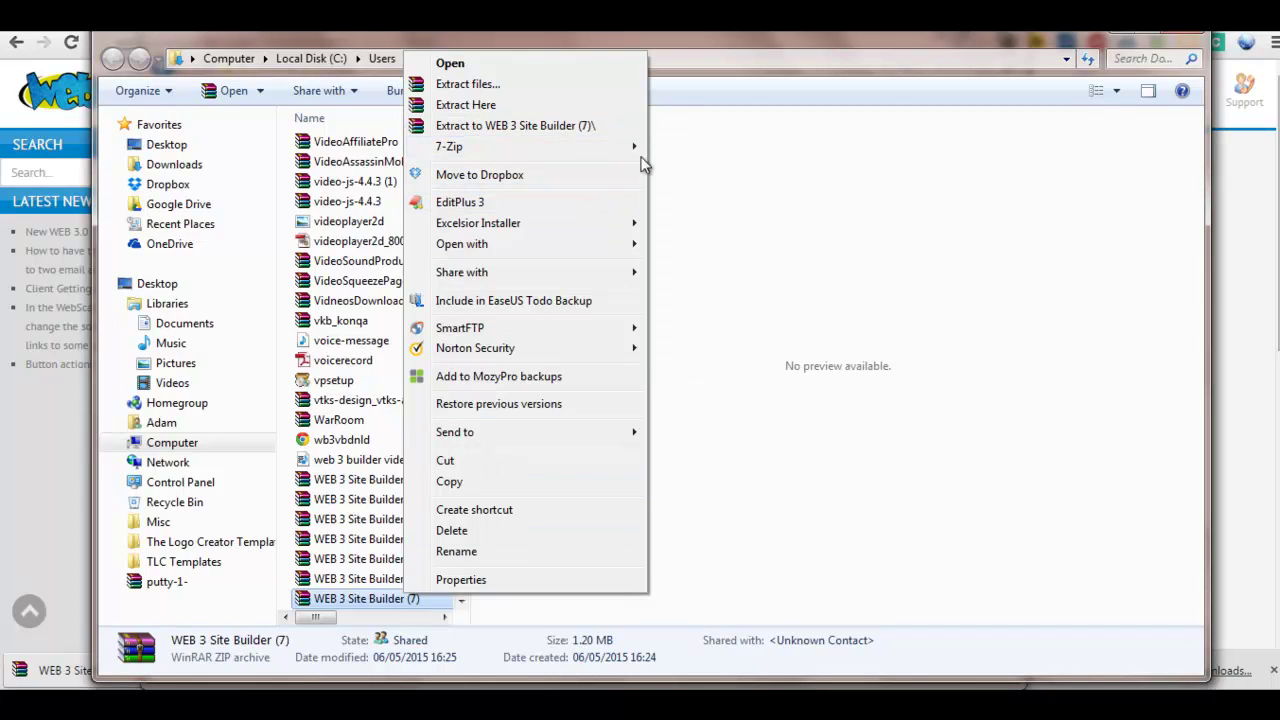
left_click(697, 172)
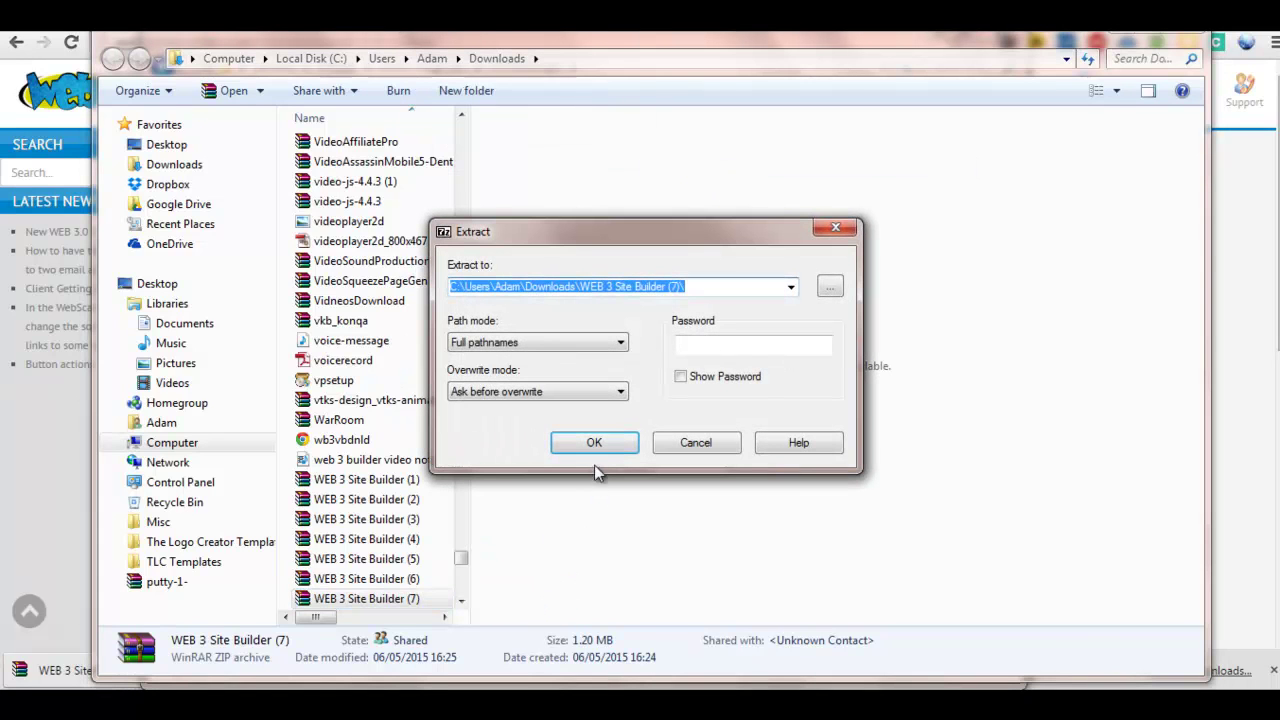
left_click(596, 447)
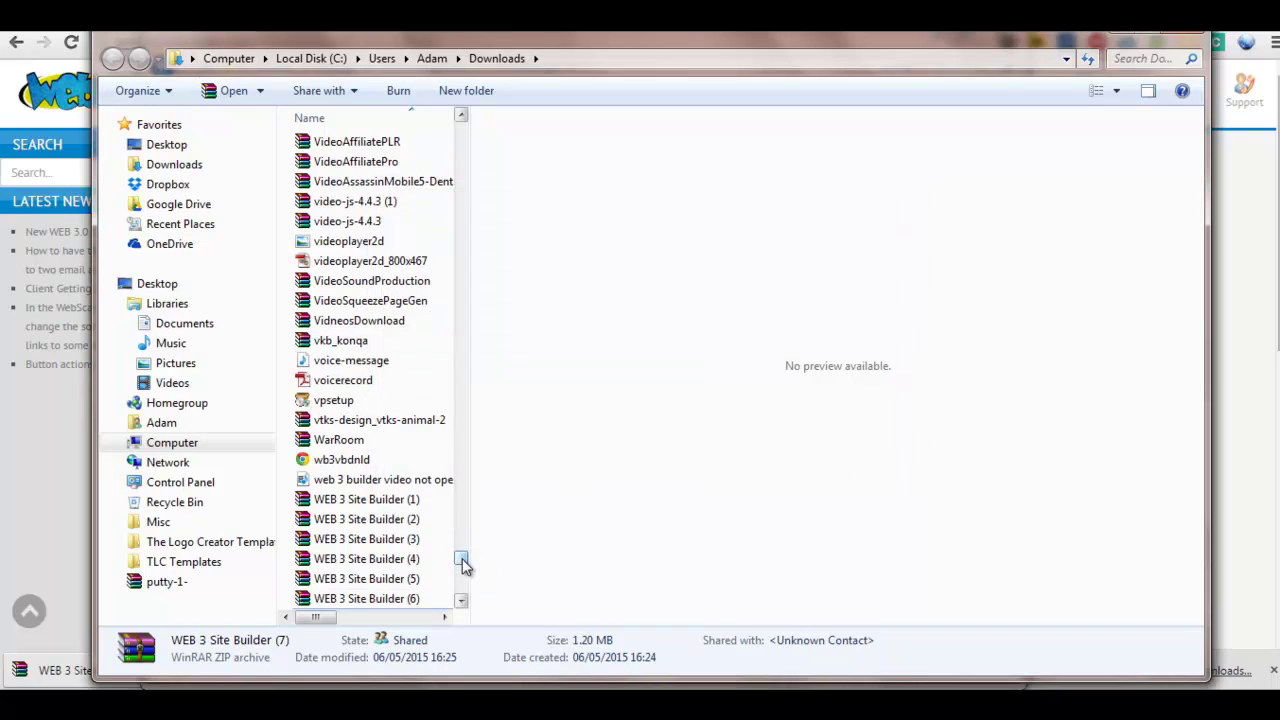
- Open the extracted WEB 3 Site Builder (7) folder and launch its index page in the browser
scroll(414, 277, "down", 5)
double_click(414, 277)
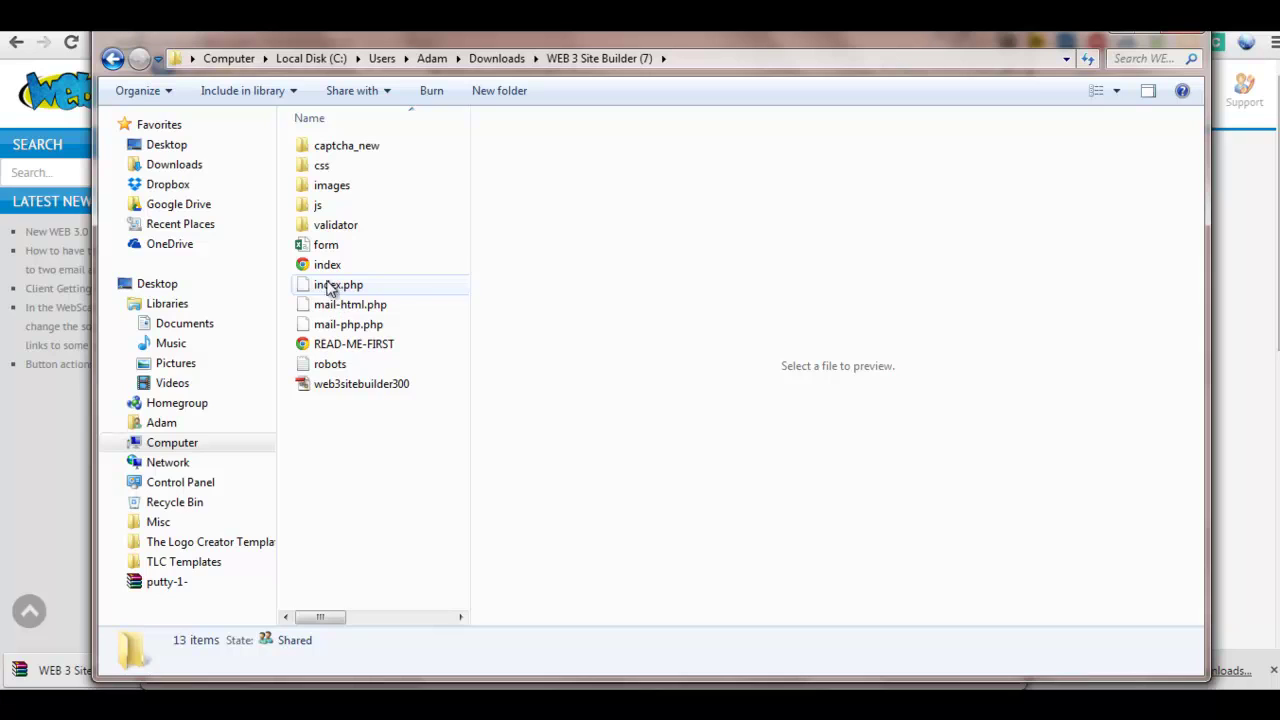
double_click(327, 268)
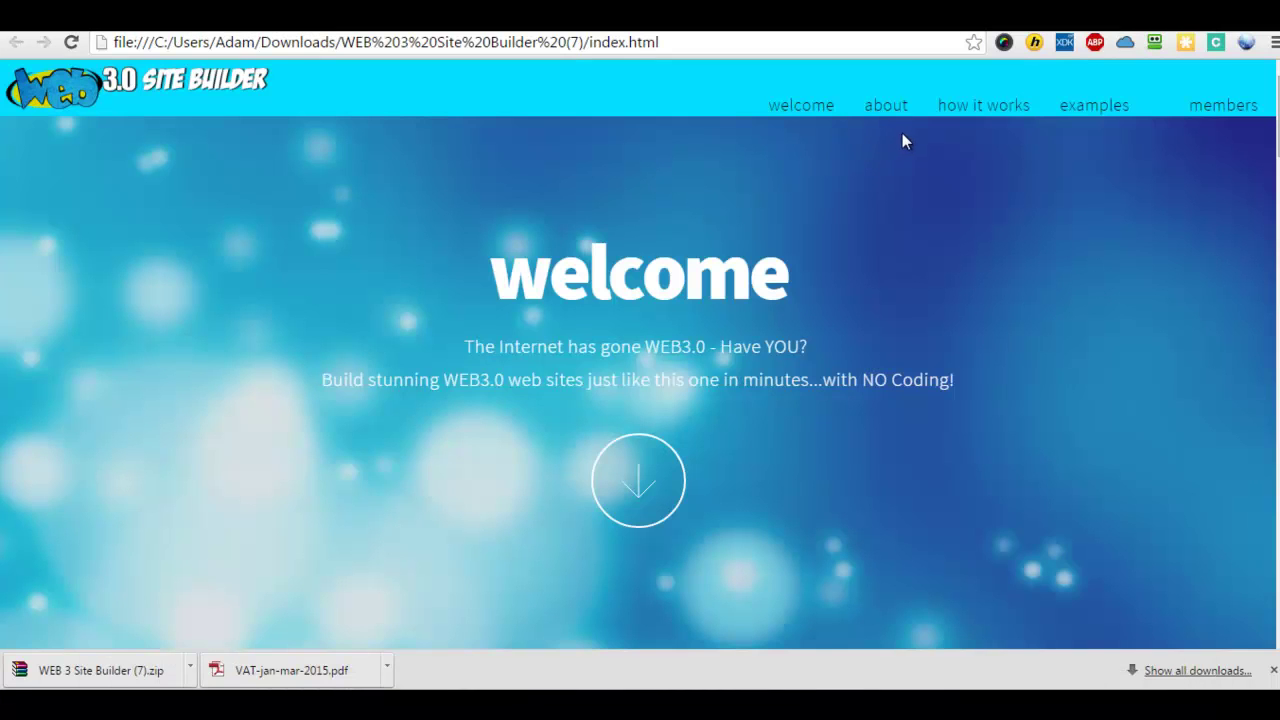
- Review the generated site from the welcome section to the examples gallery, enlarging the first gallery image and closing it again
left_click(640, 489)
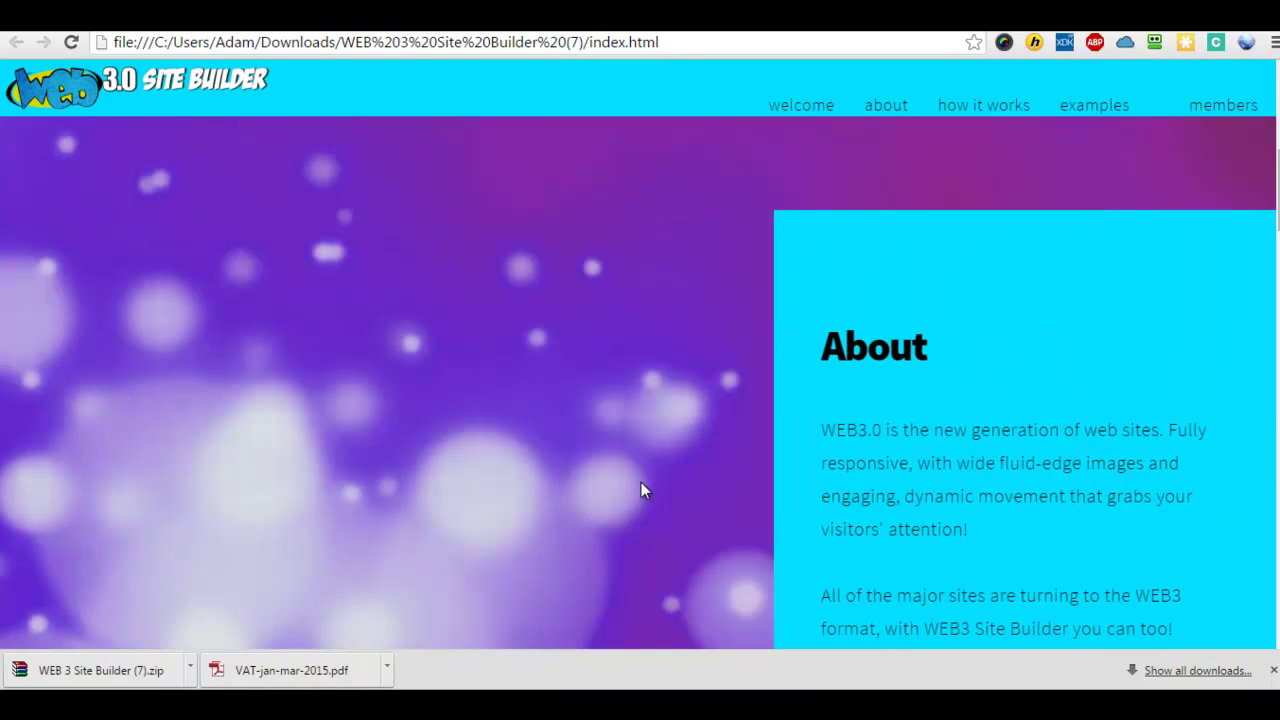
scroll(1052, 412, "down", 4)
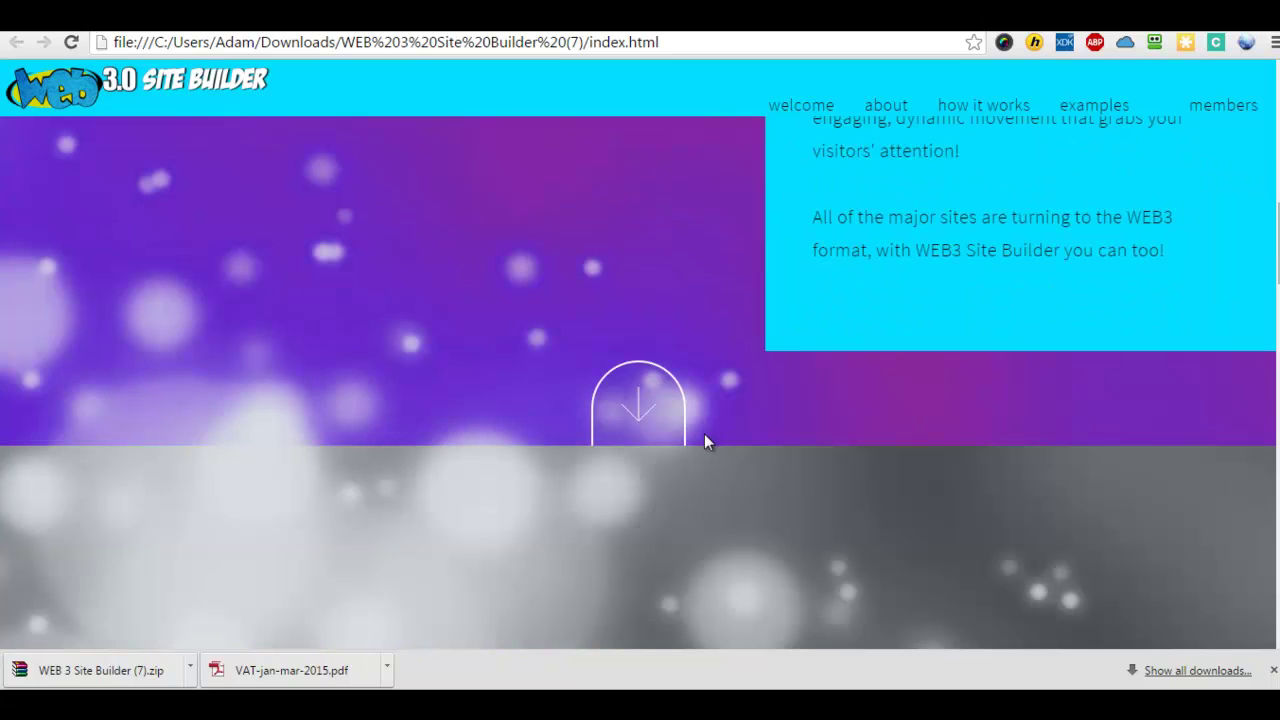
scroll(703, 440, "down", 3)
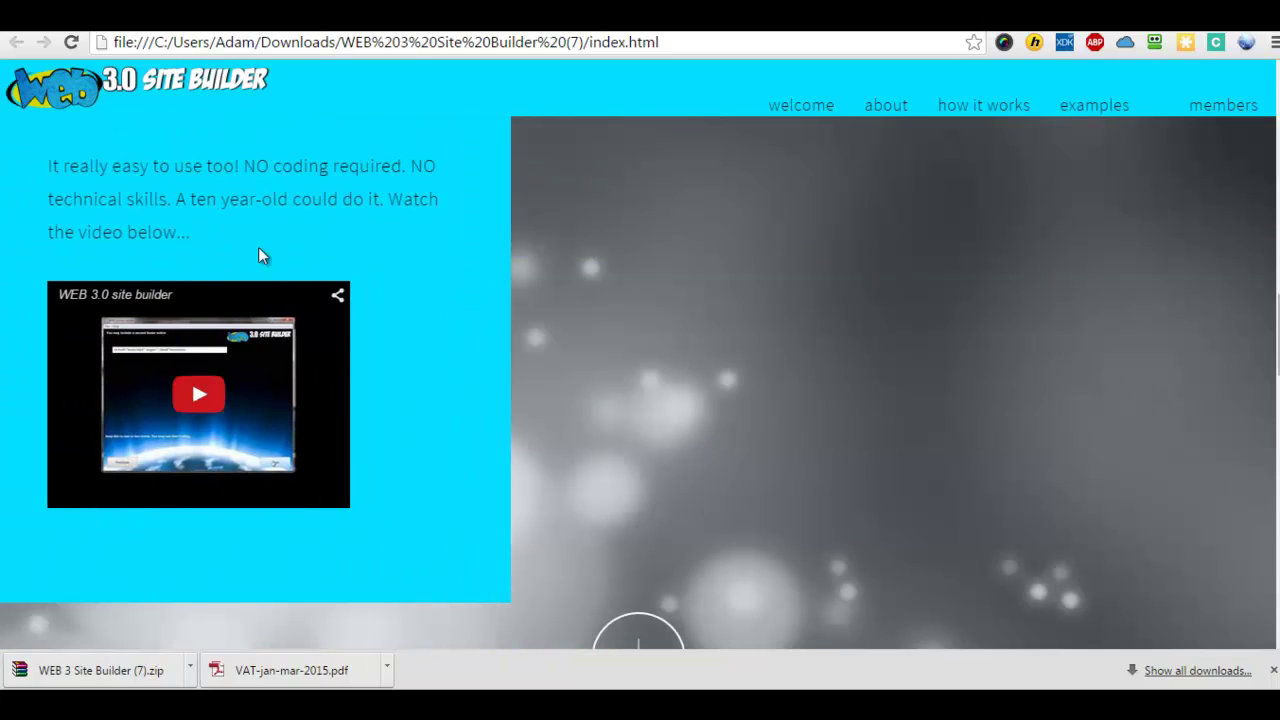
scroll(716, 311, "down", 5)
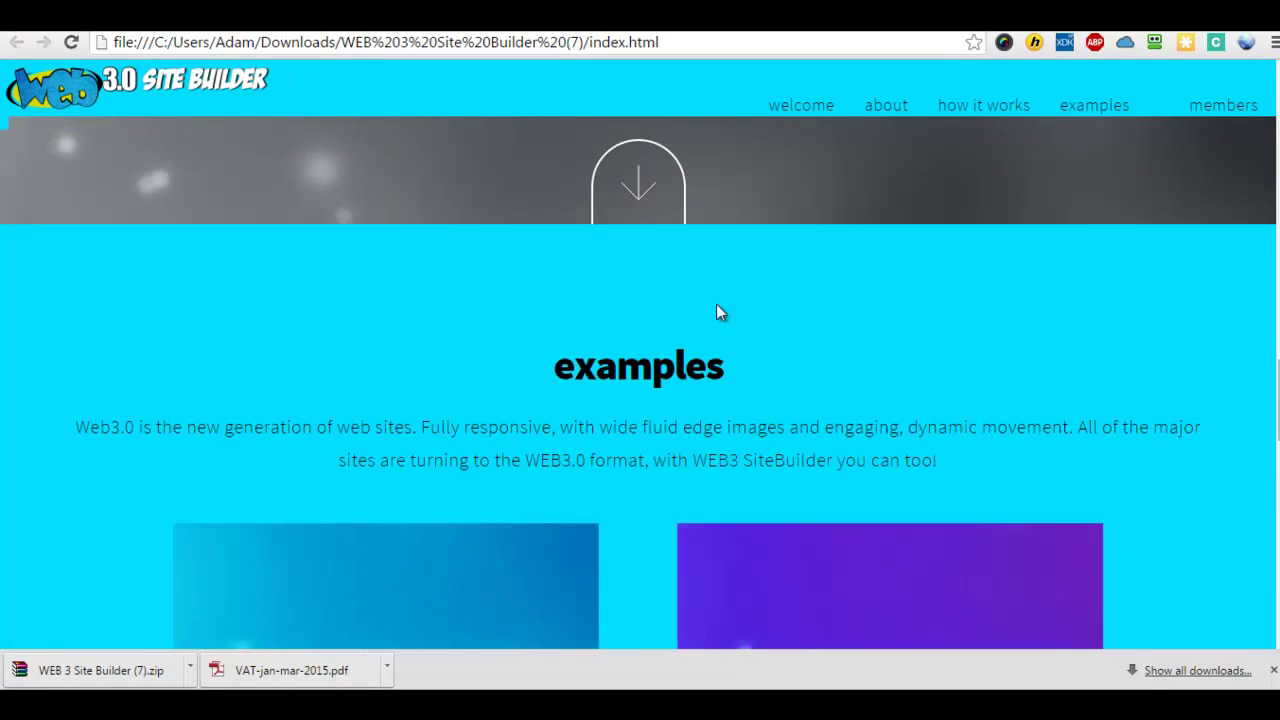
scroll(718, 312, "down", 4)
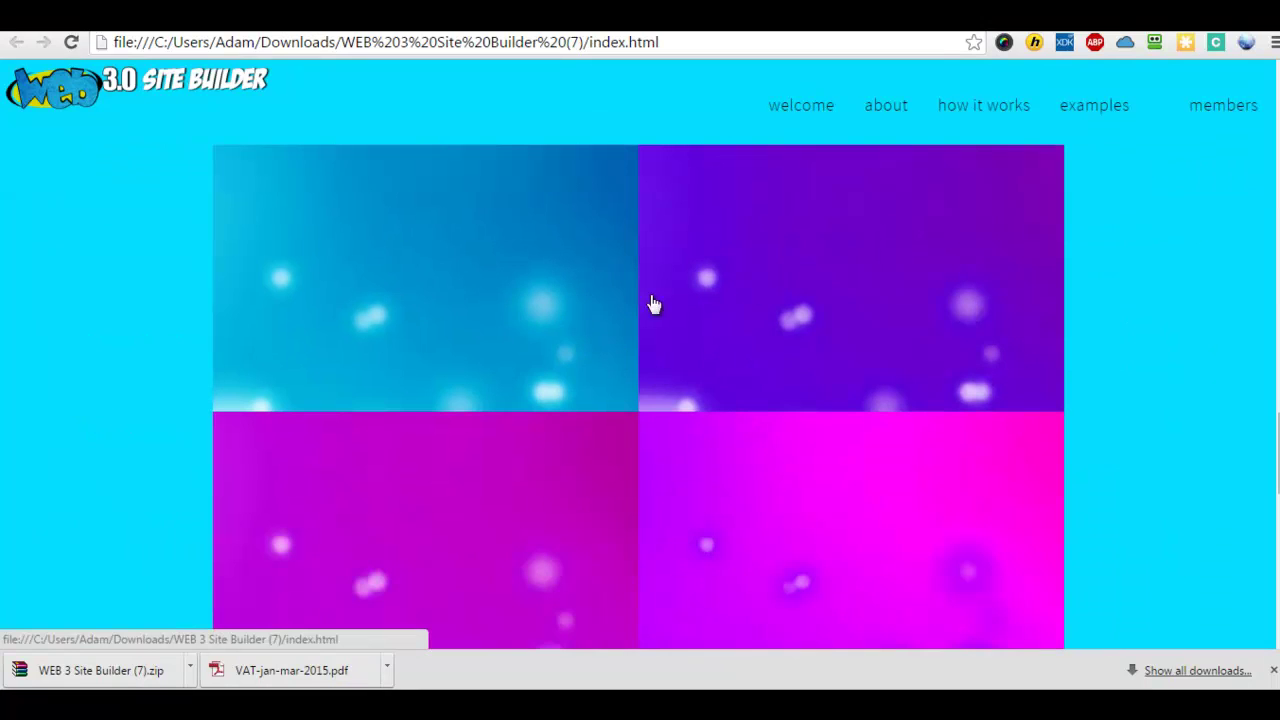
left_click(514, 315)
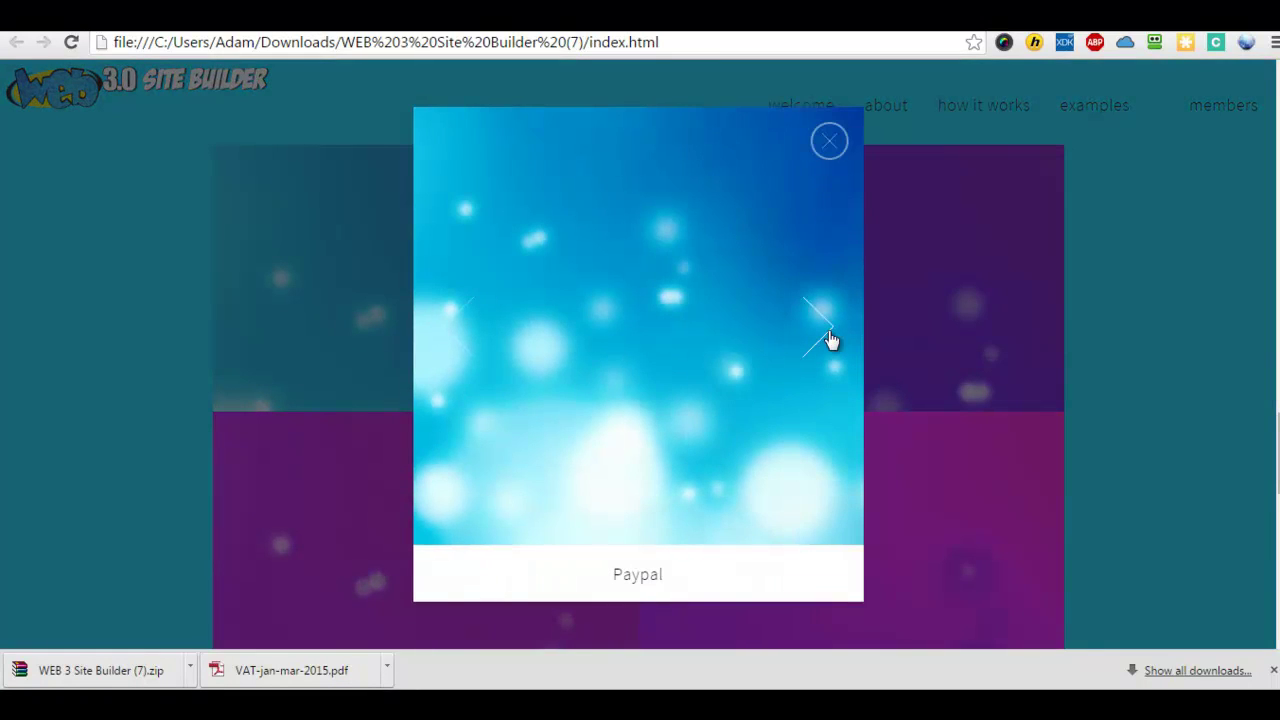
left_click(829, 142)
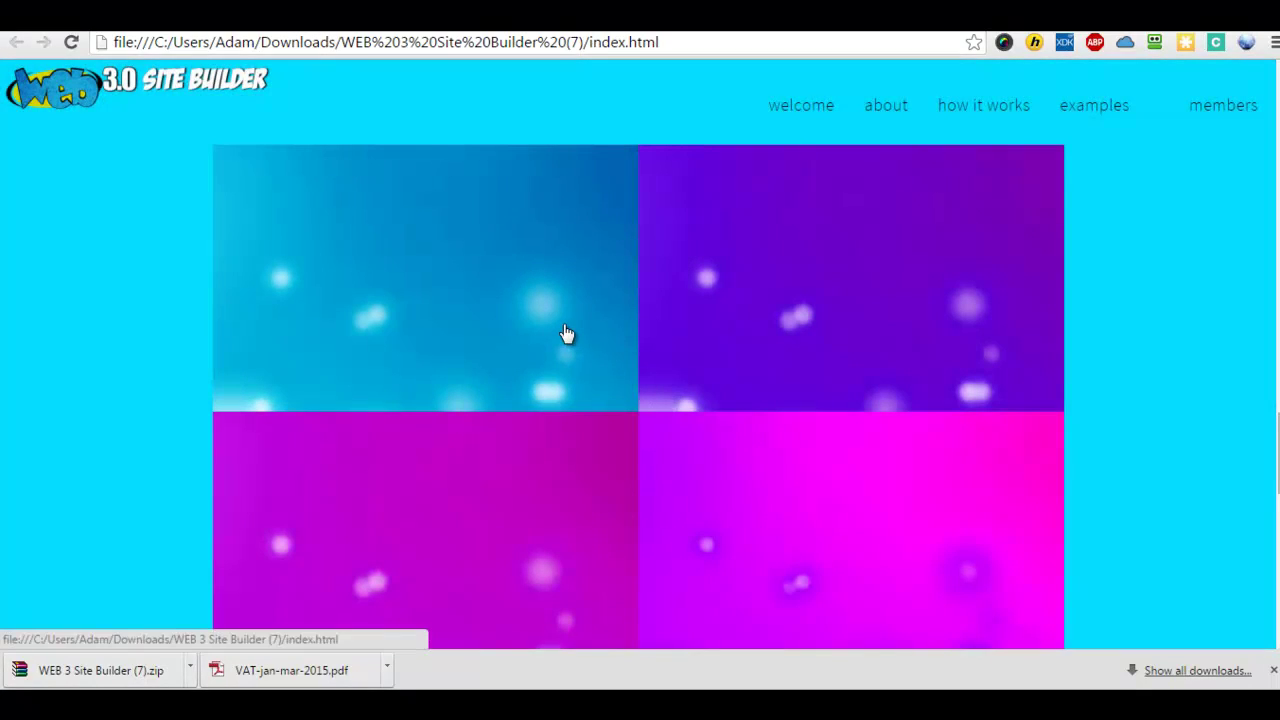
- Examine the rest of the examples gallery, the BUY NOW! section and the footer of the generated page
scroll(776, 343, "down", 3)
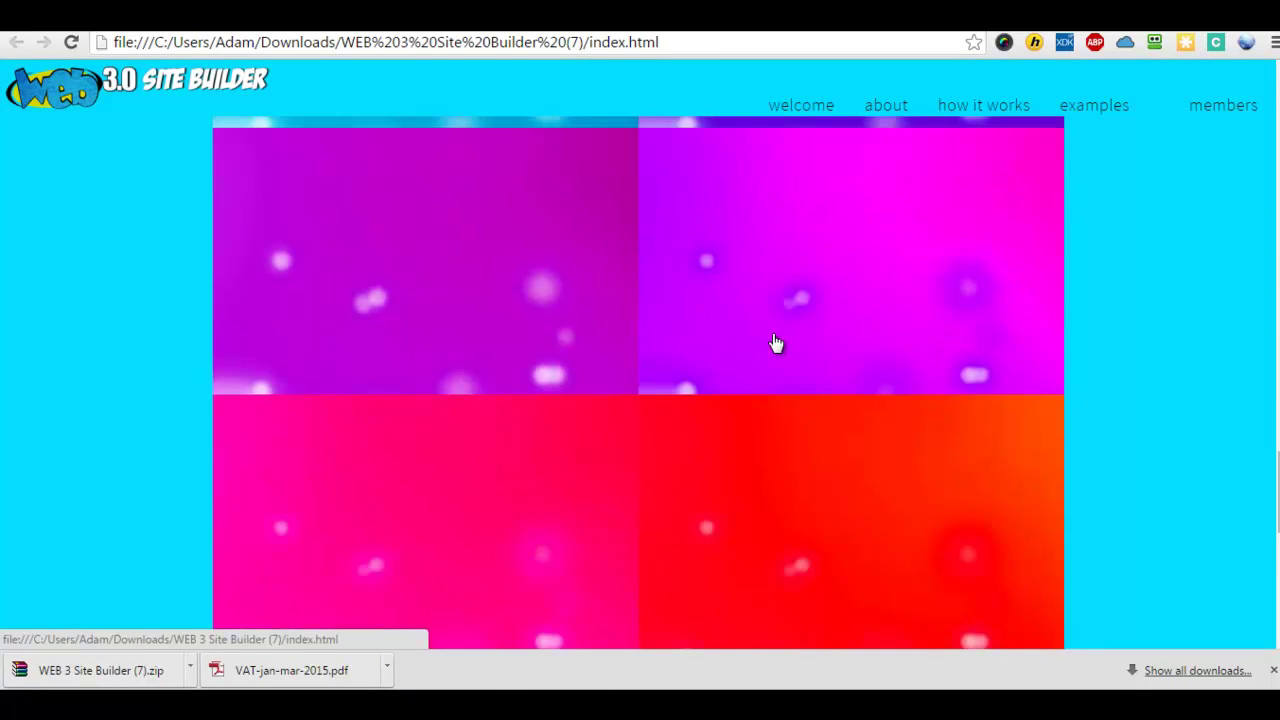
scroll(776, 343, "down", 4)
scroll(751, 408, "down", 3)
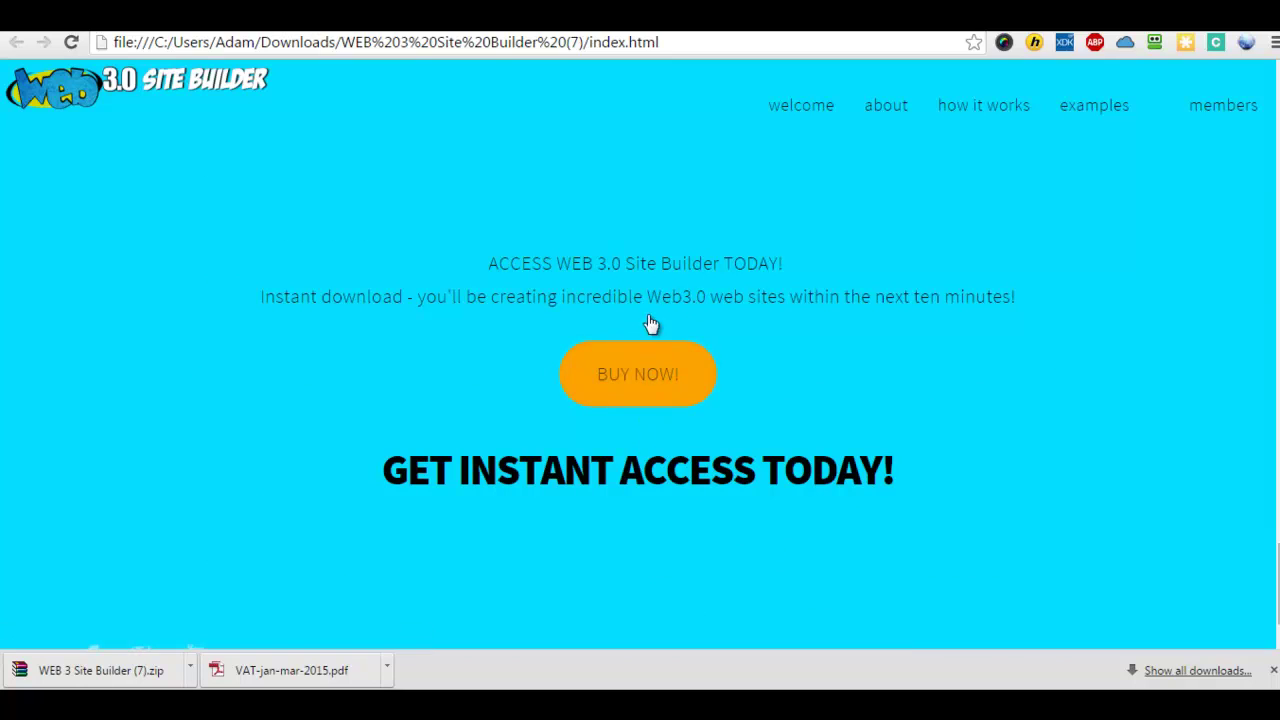
scroll(757, 468, "down", 1)
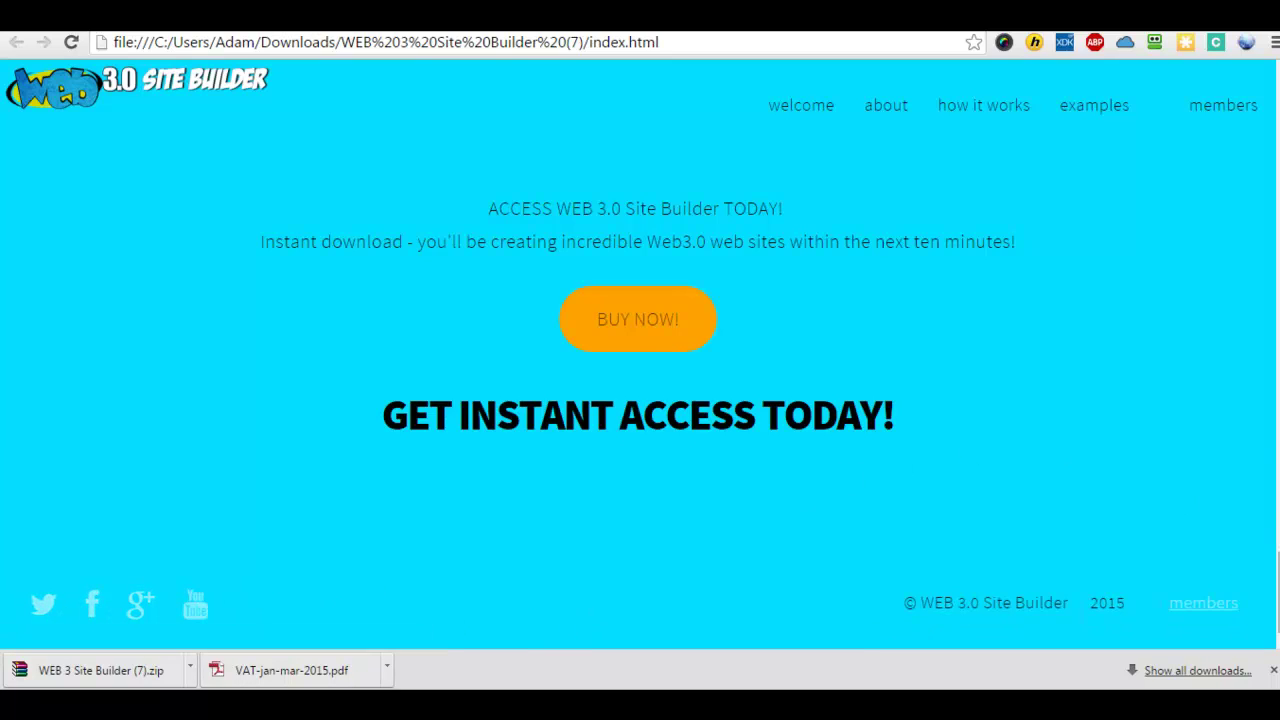
scroll(1274, 580, "up", 1)
scroll(1274, 580, "up", 3)
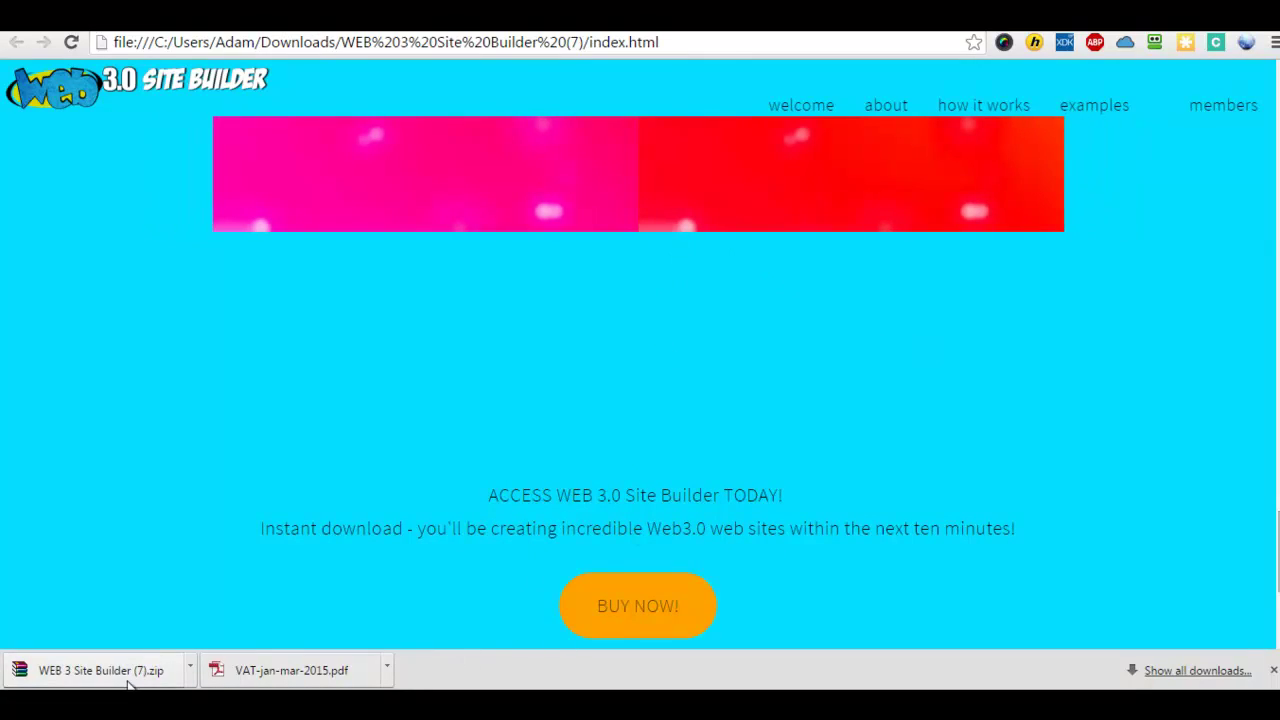
- Switch to the HTML5Images folder in Windows Explorer, open the Photography image set and copy all of its contents
mouse_move(173, 662)
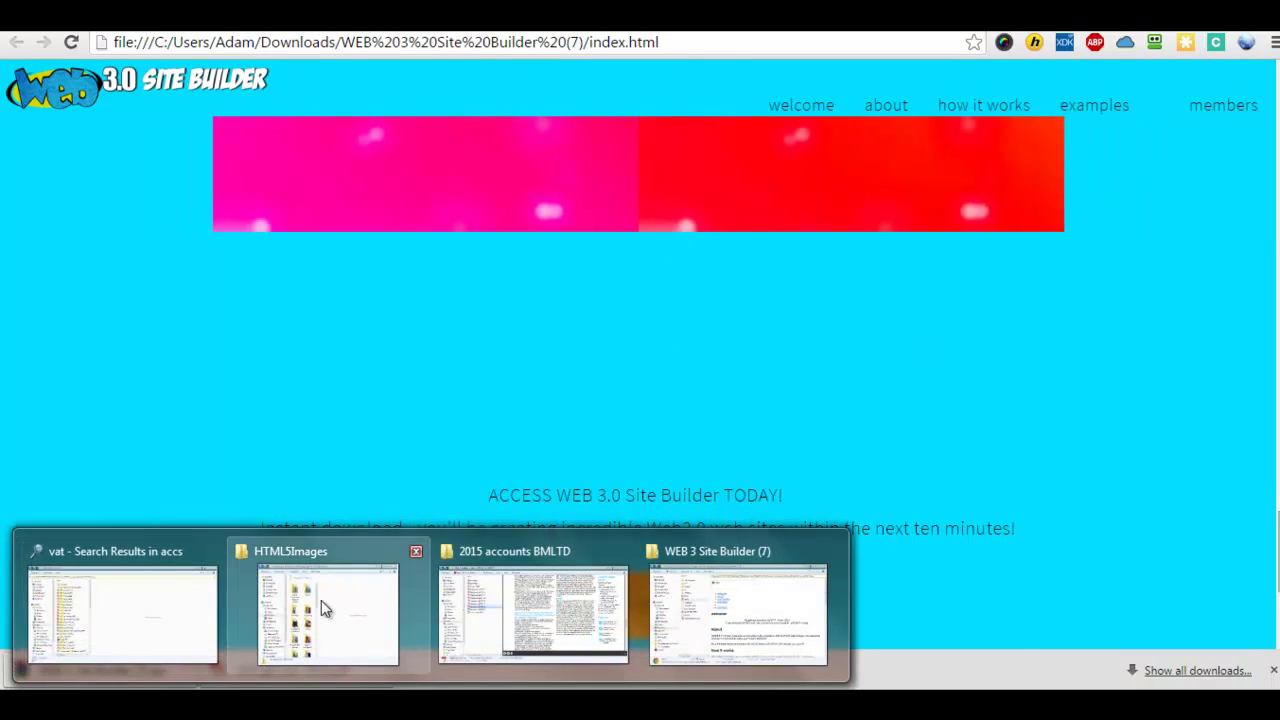
left_click(339, 564)
left_click_drag(549, 45, 603, 33)
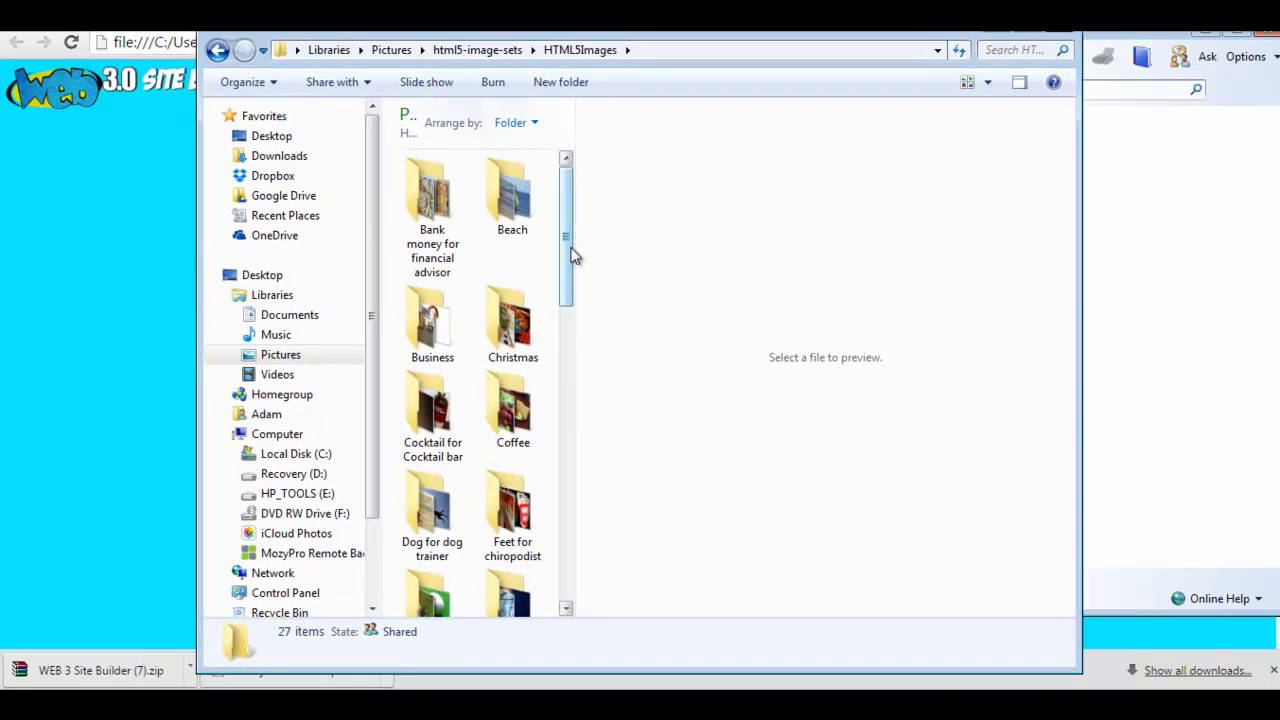
left_click_drag(571, 251, 572, 325)
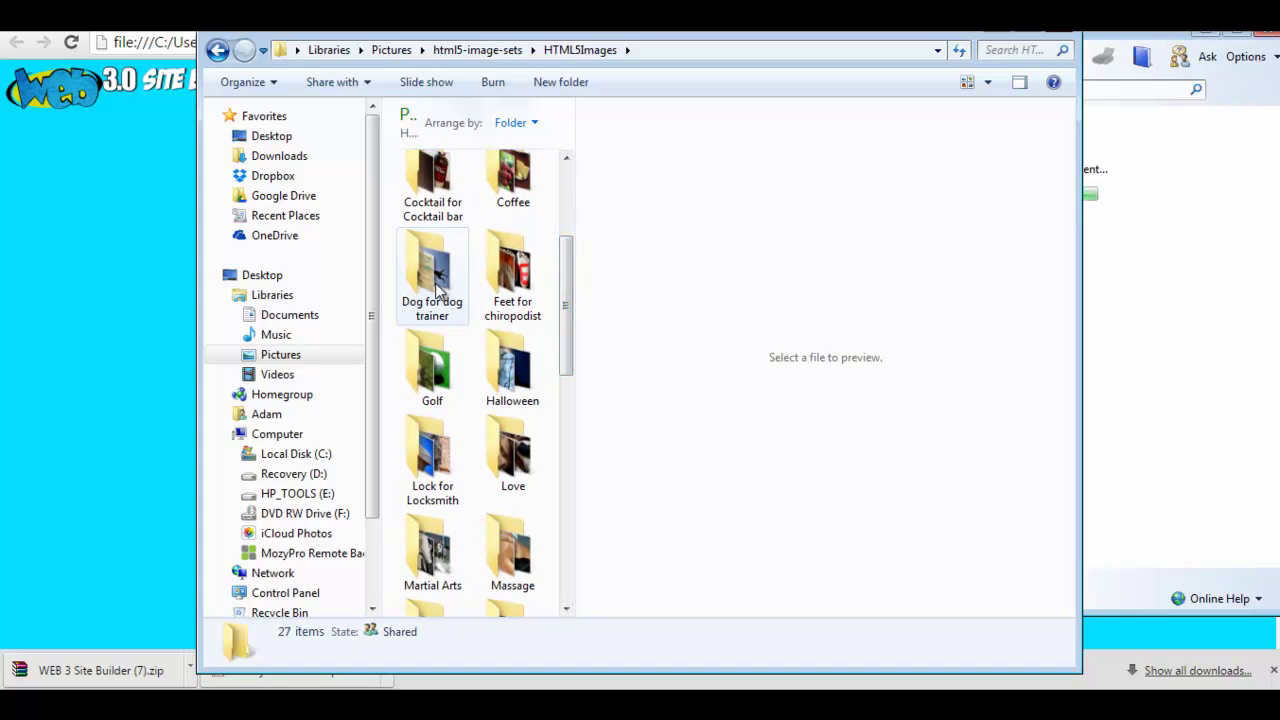
left_click_drag(568, 358, 567, 474)
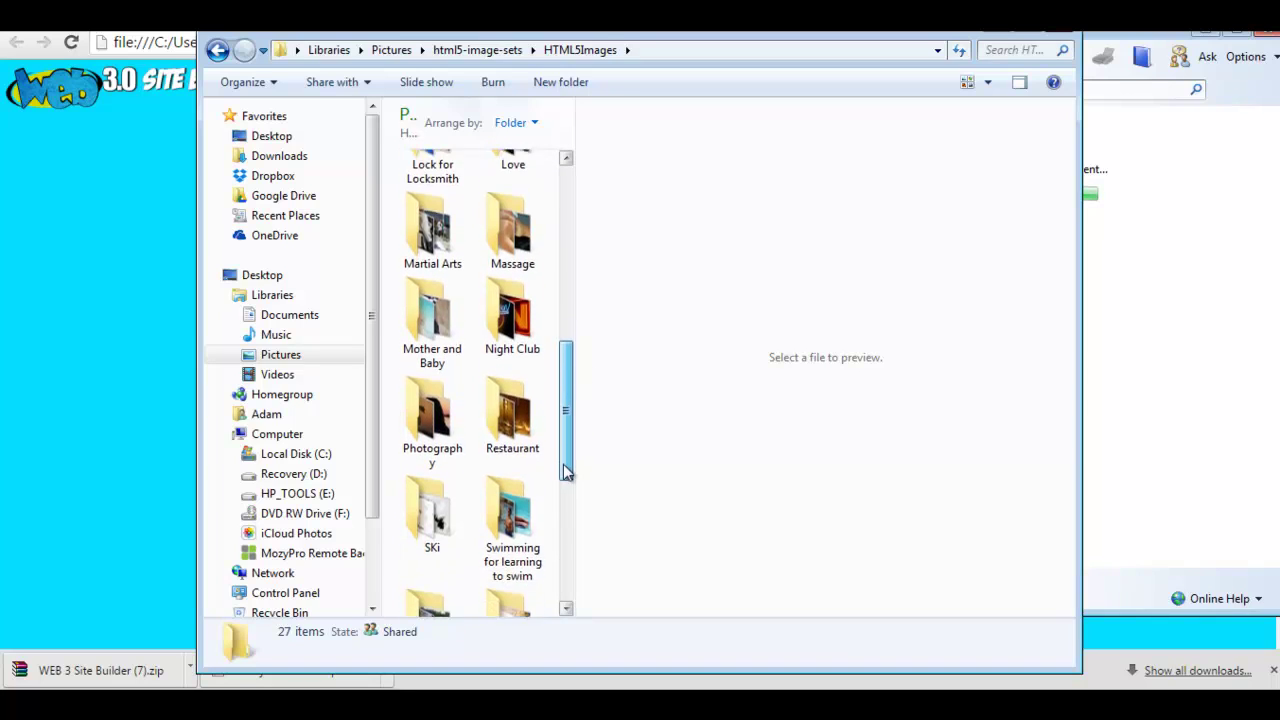
left_click(437, 428)
double_click(437, 428)
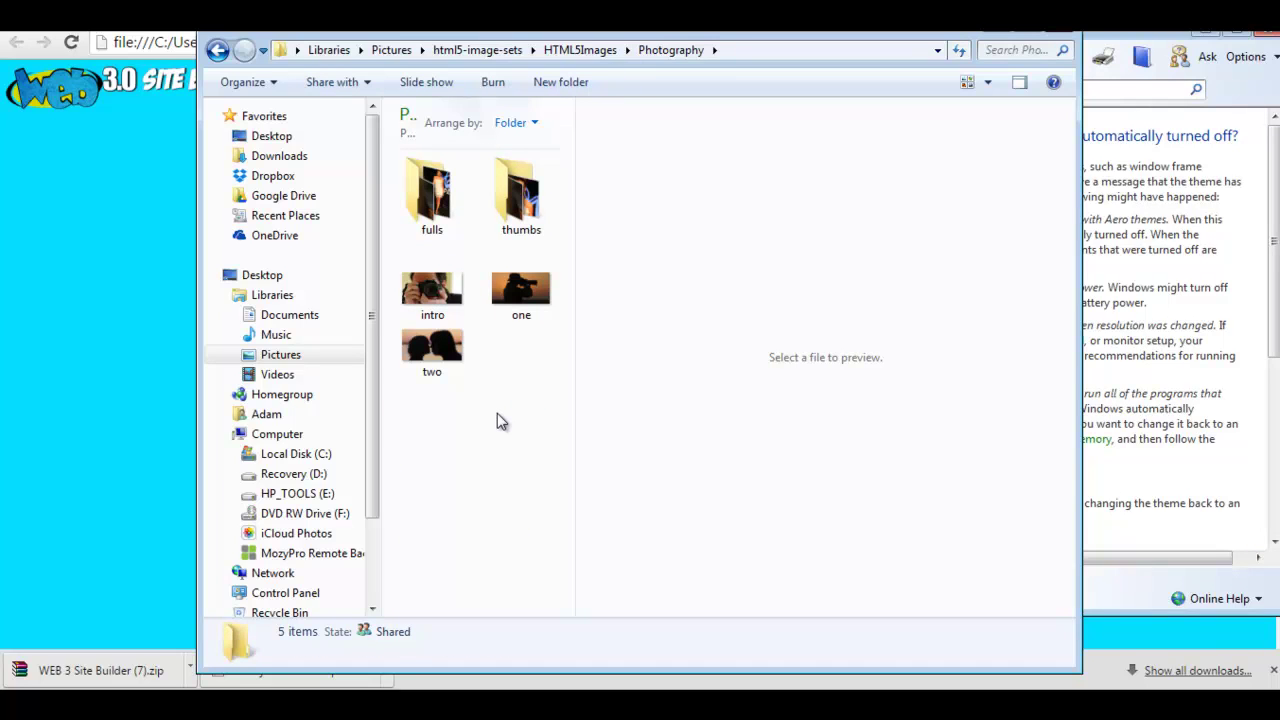
key("ctrl+a")
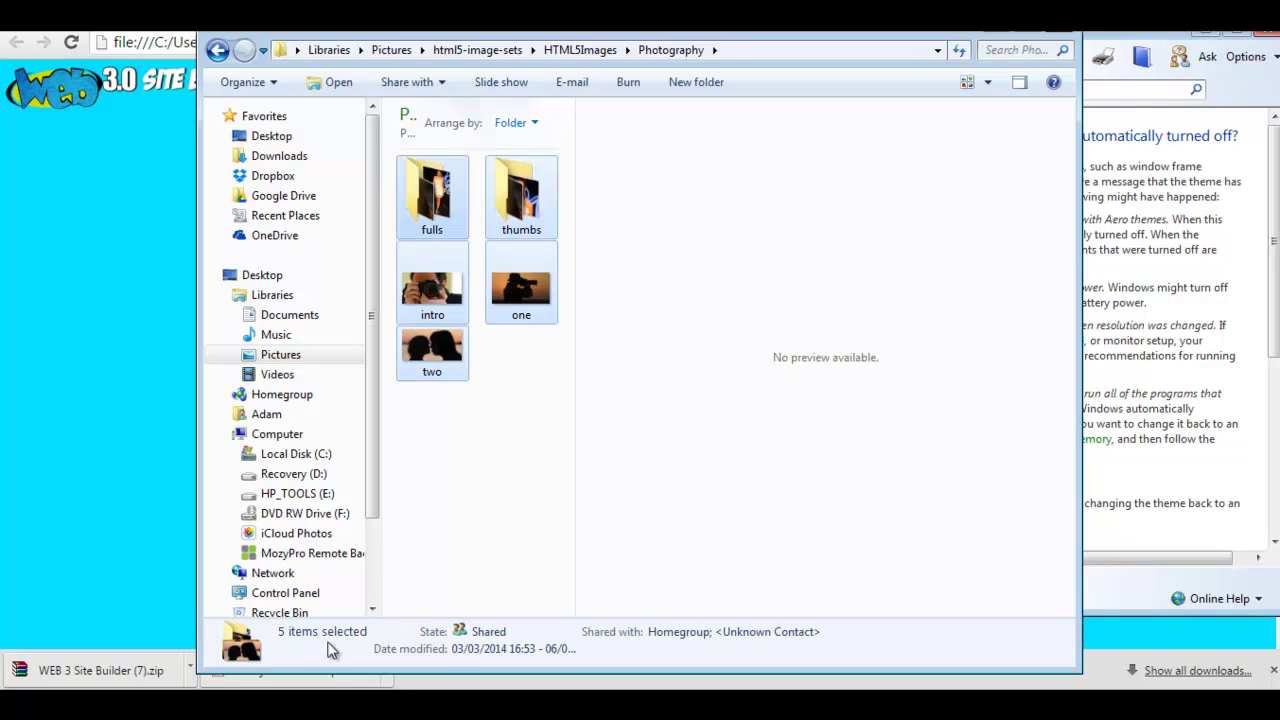
- Paste the Photography set into the images folder of WEB 3 Site Builder (7), merging the folders and replacing all conflicting files
left_click(19, 668)
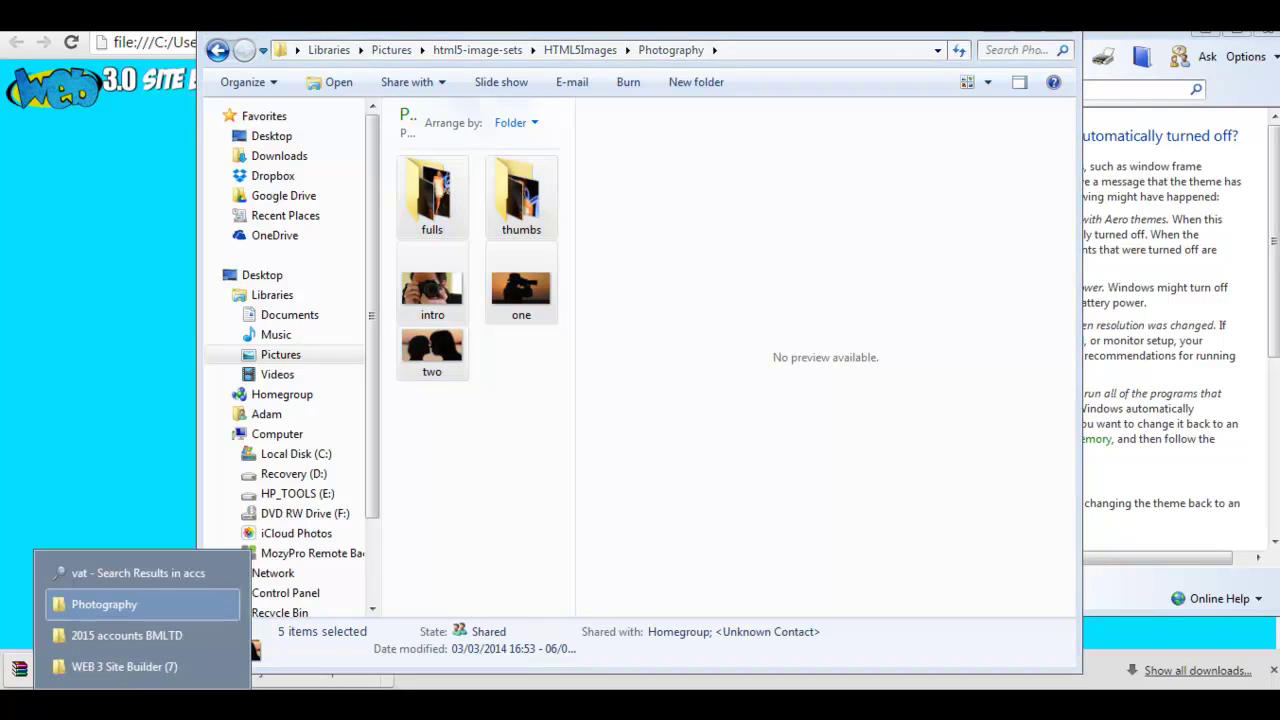
left_click(134, 671)
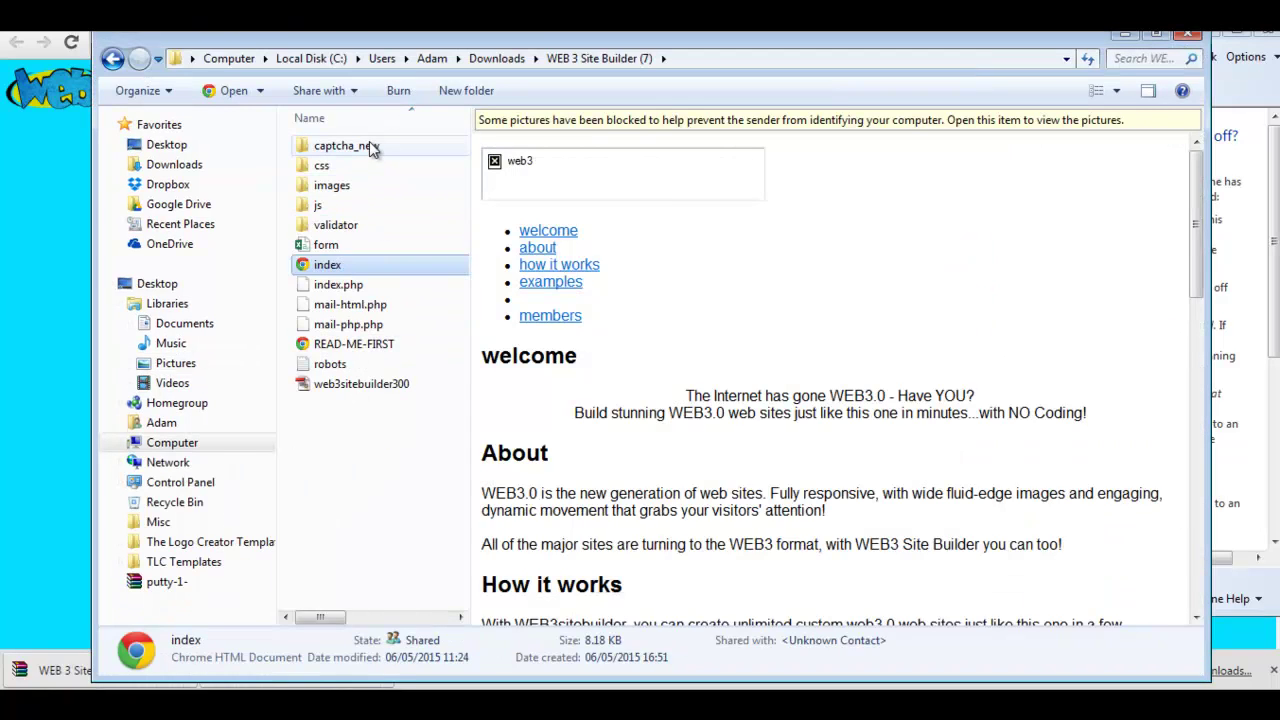
double_click(357, 186)
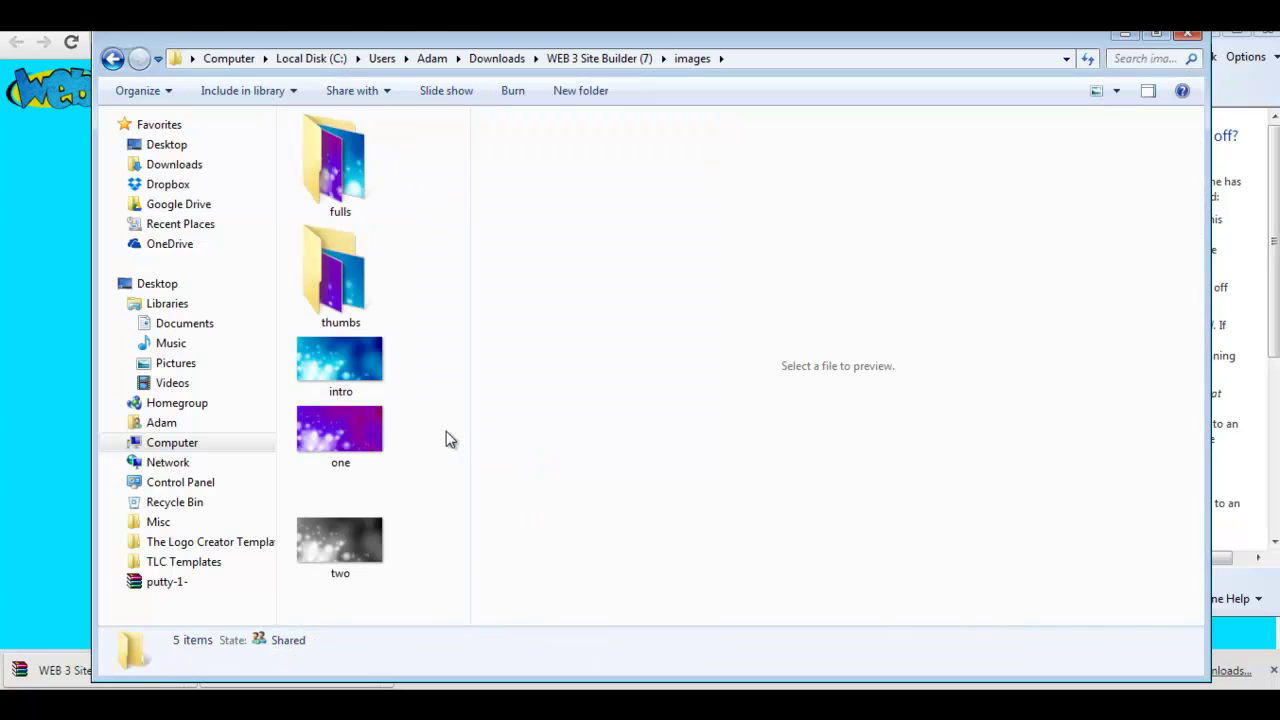
key("ctrl+v")
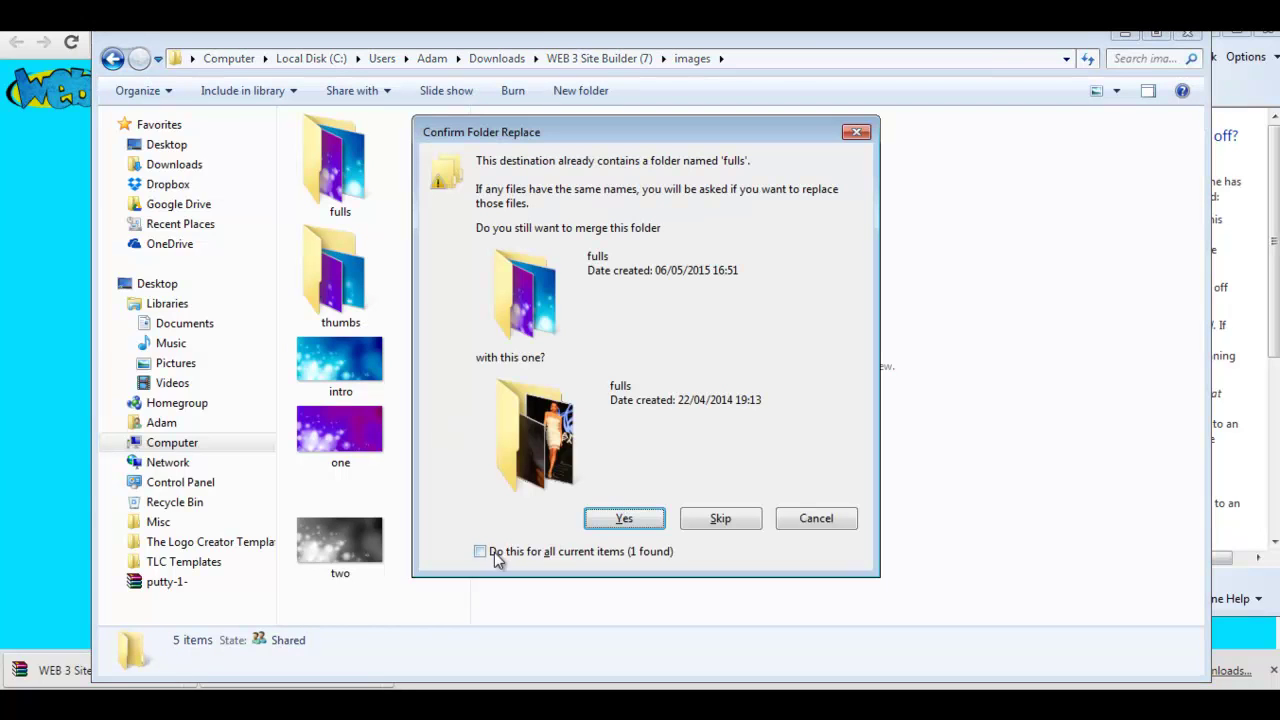
left_click(495, 556)
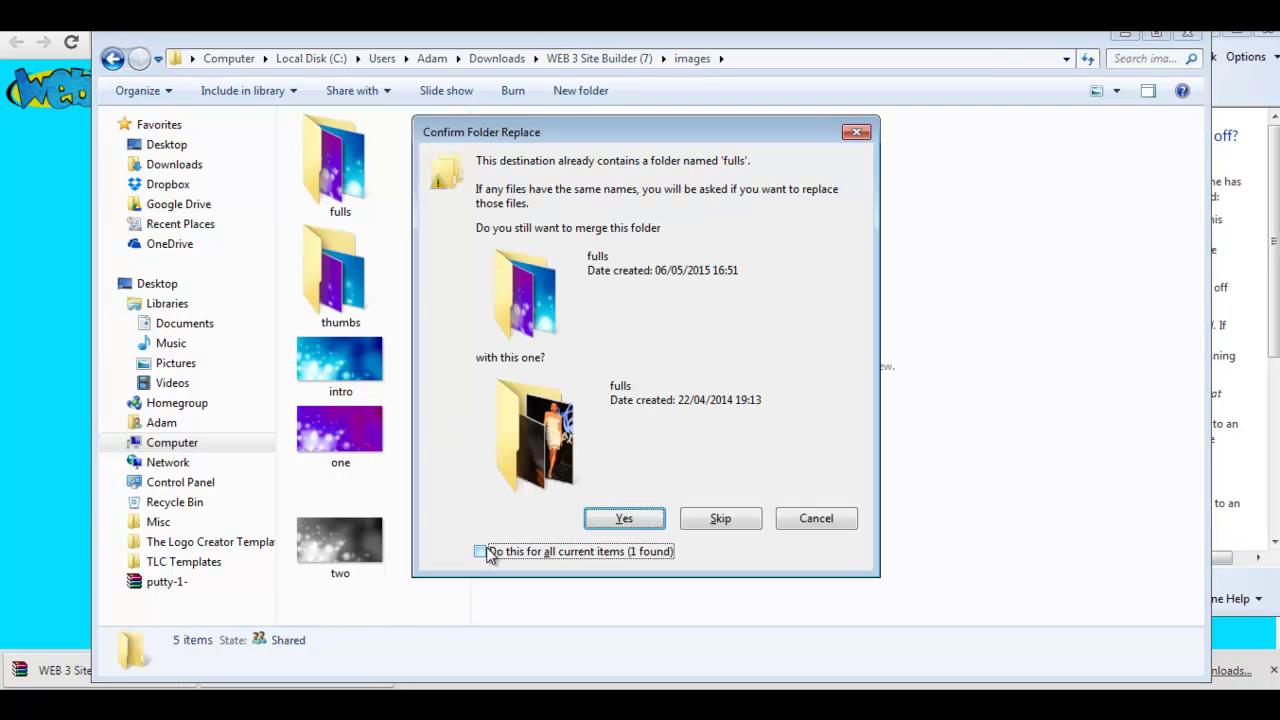
left_click(624, 519)
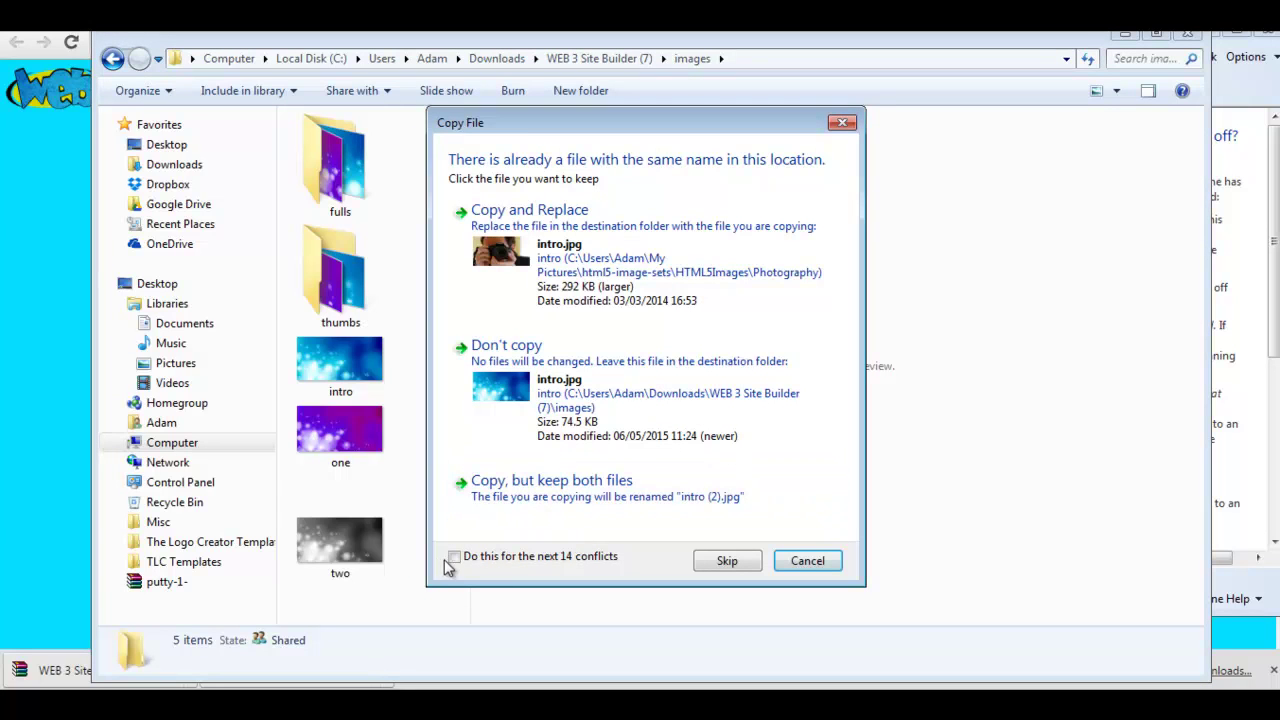
left_click(454, 559)
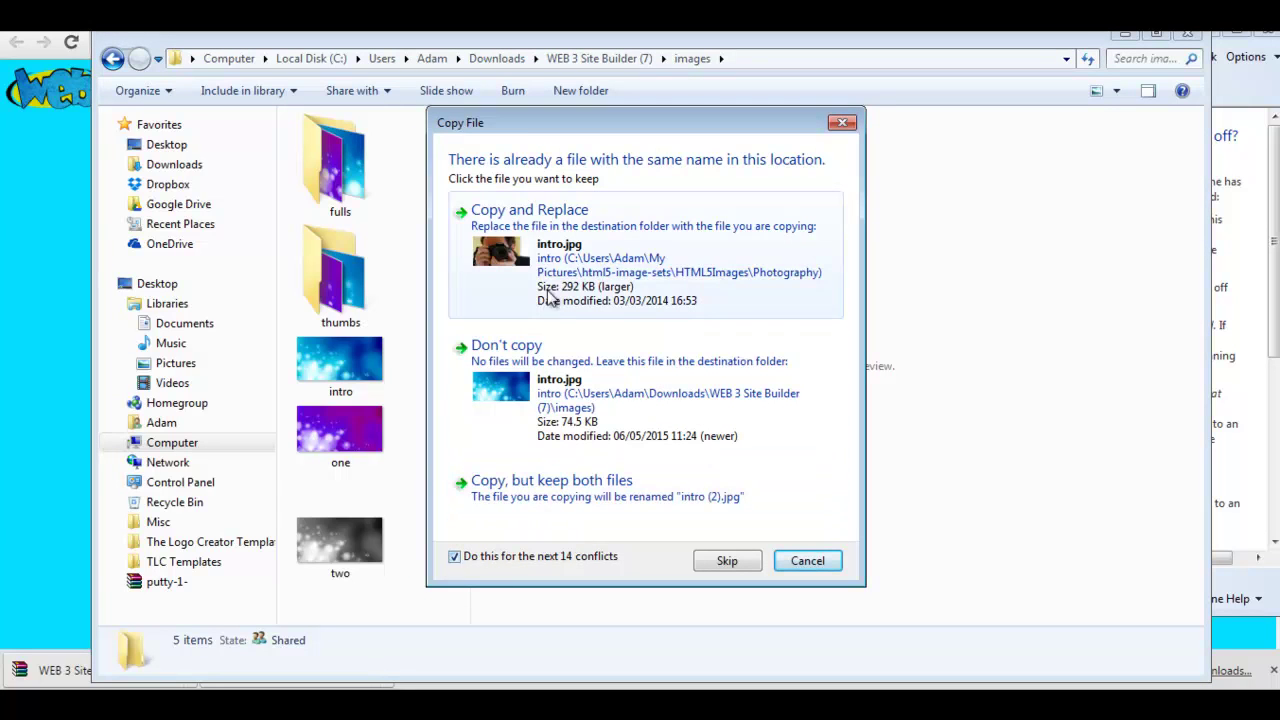
left_click(595, 246)
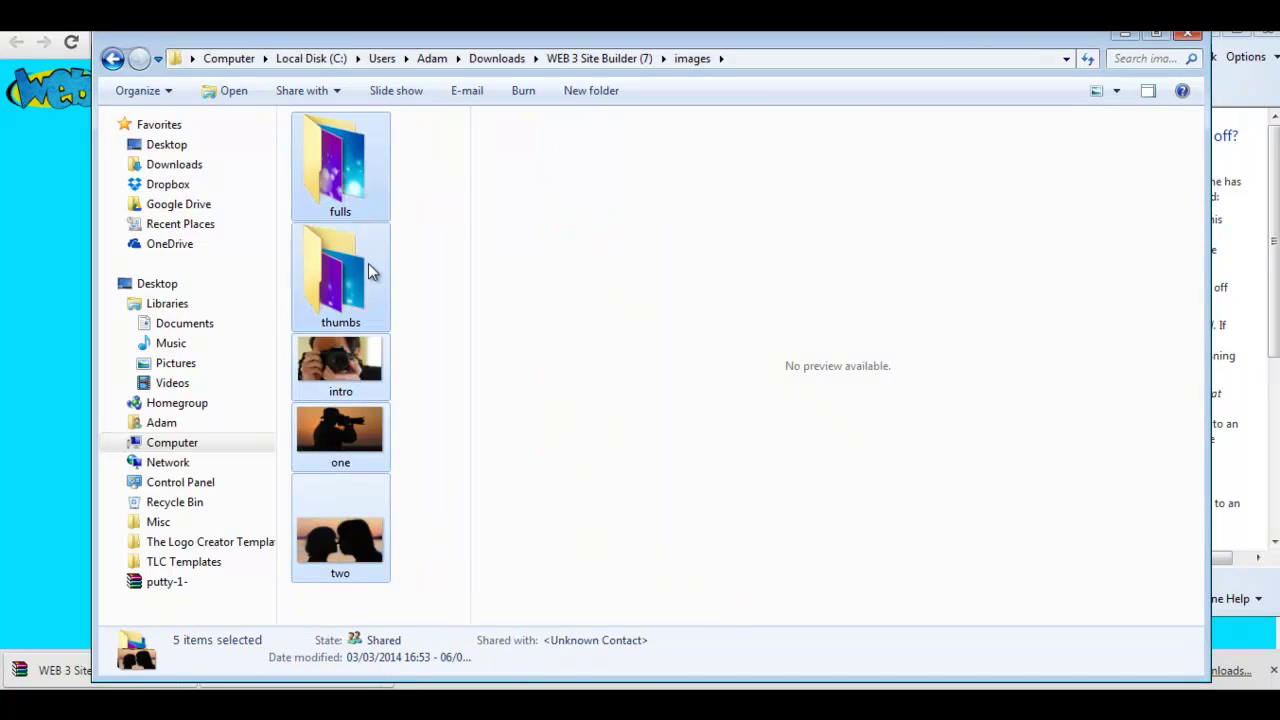
- Open the thumbs folder inside the site's images folder
double_click(330, 287)
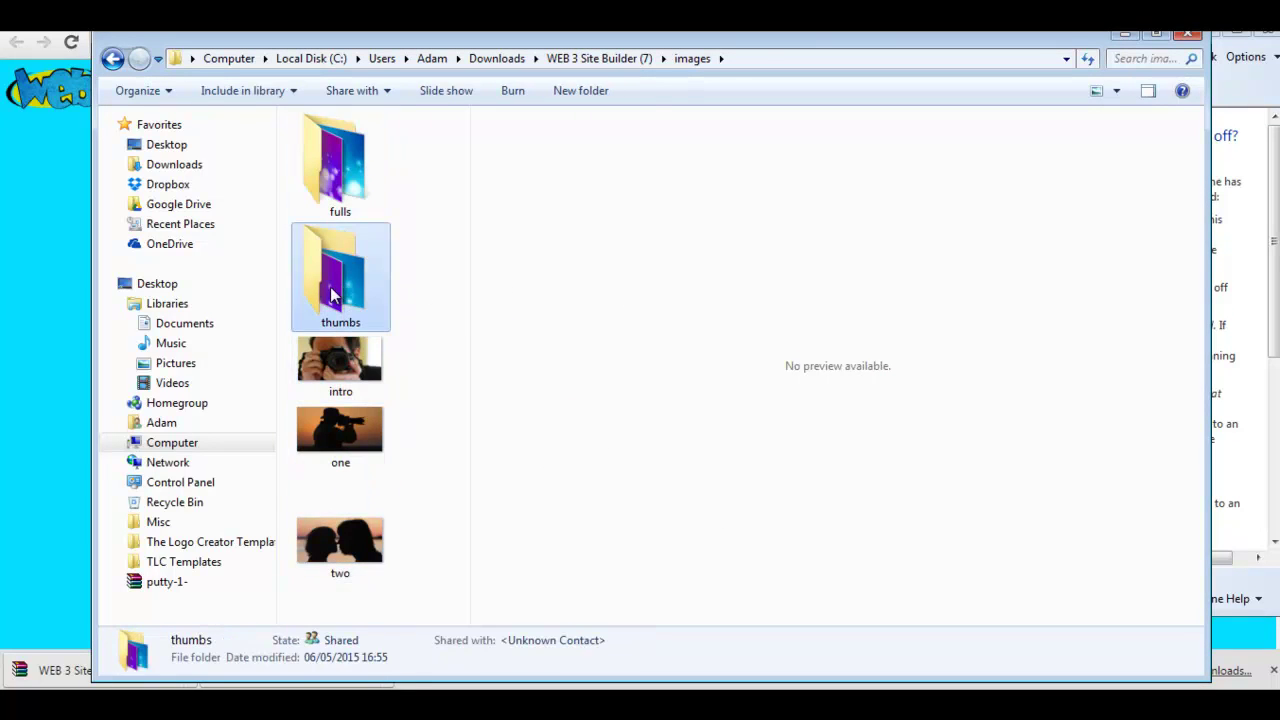